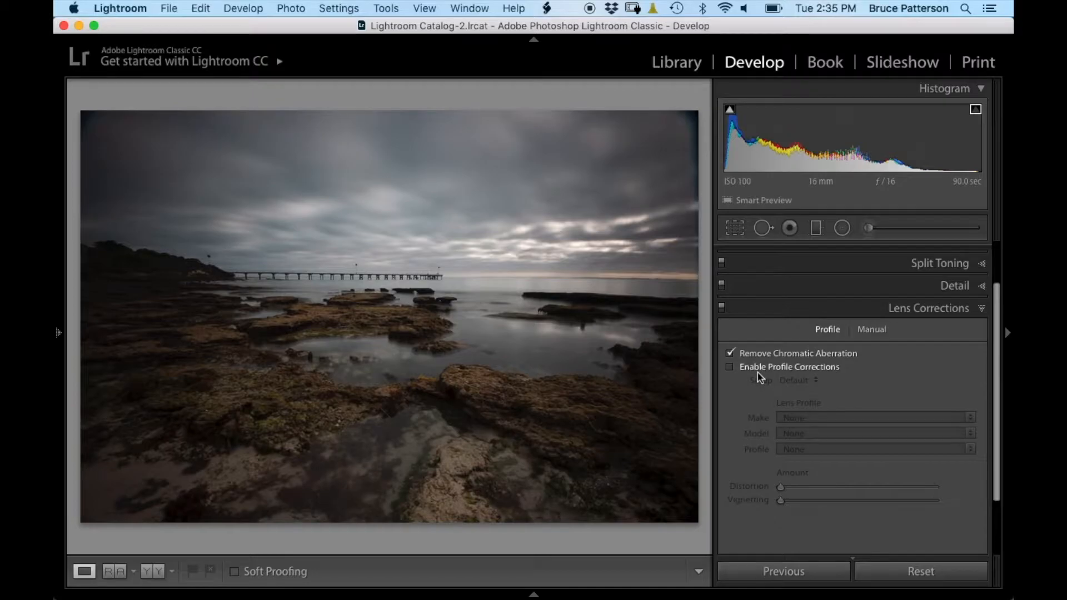
# Enable lens profile corrections for the seascape photo and close the lens correction settings.
pyautogui.click(759, 369)
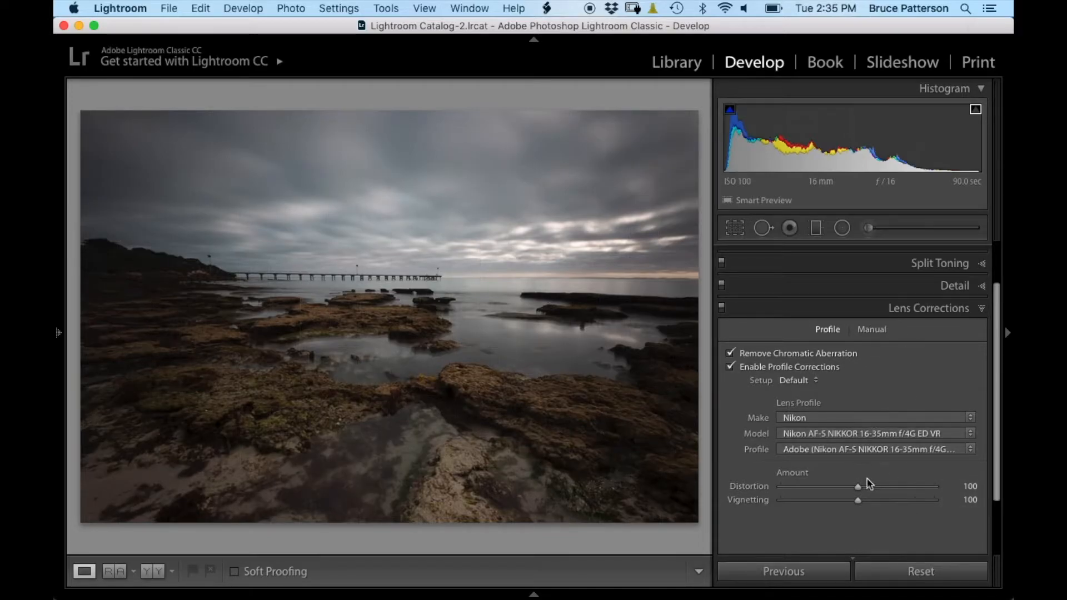
pyautogui.click(875, 309)
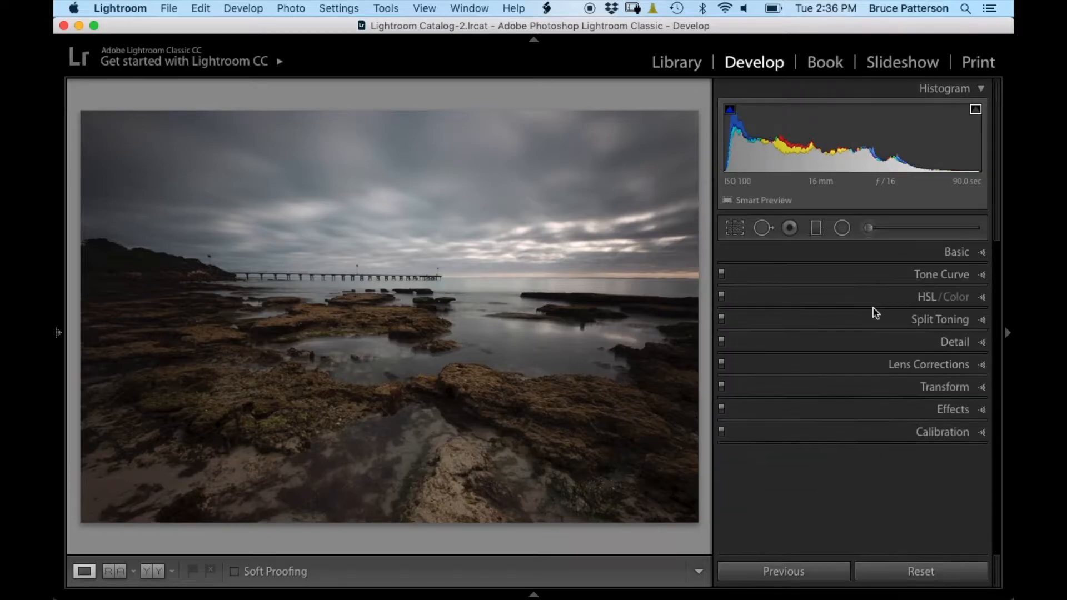
# Set the photo's Highlights to -81 and Shadows to +70 in the basic tone adjustments.
pyautogui.click(866, 253)
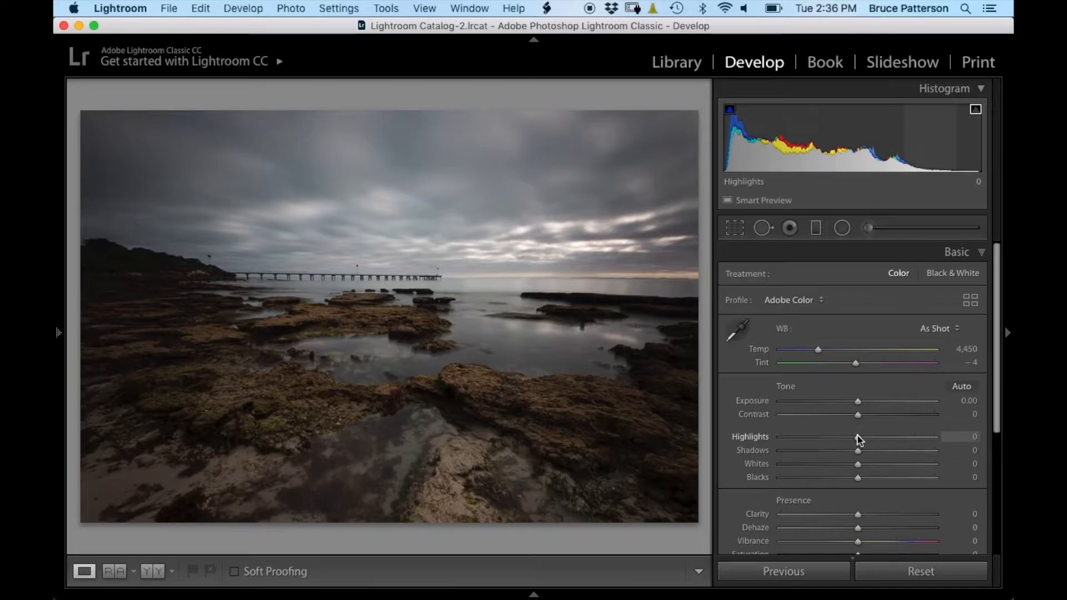
pyautogui.moveTo(860, 438); pyautogui.dragTo(778, 438)
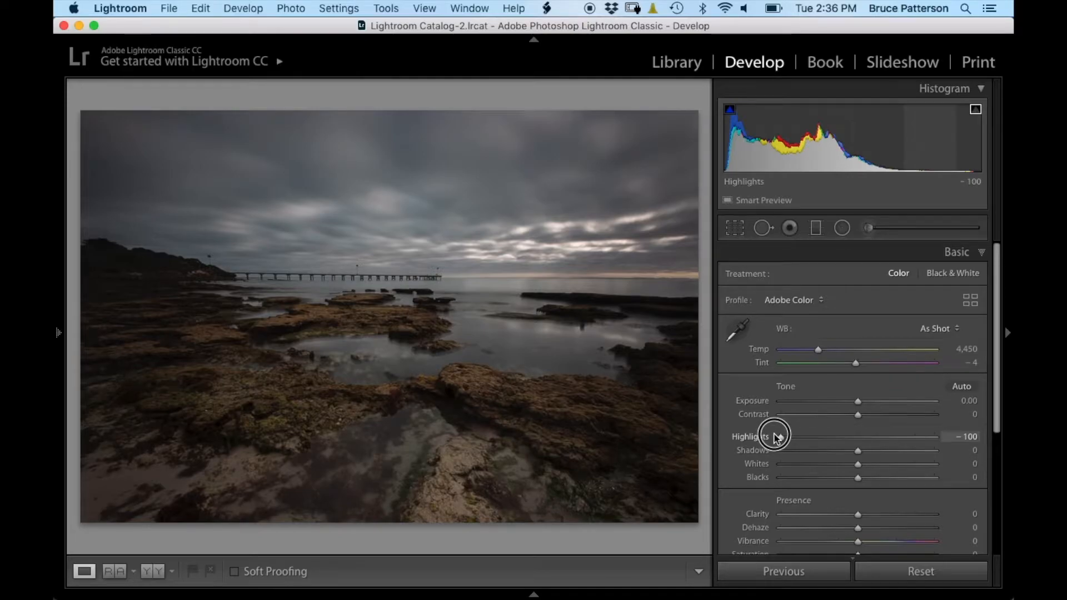
pyautogui.moveTo(777, 438); pyautogui.dragTo(798, 440)
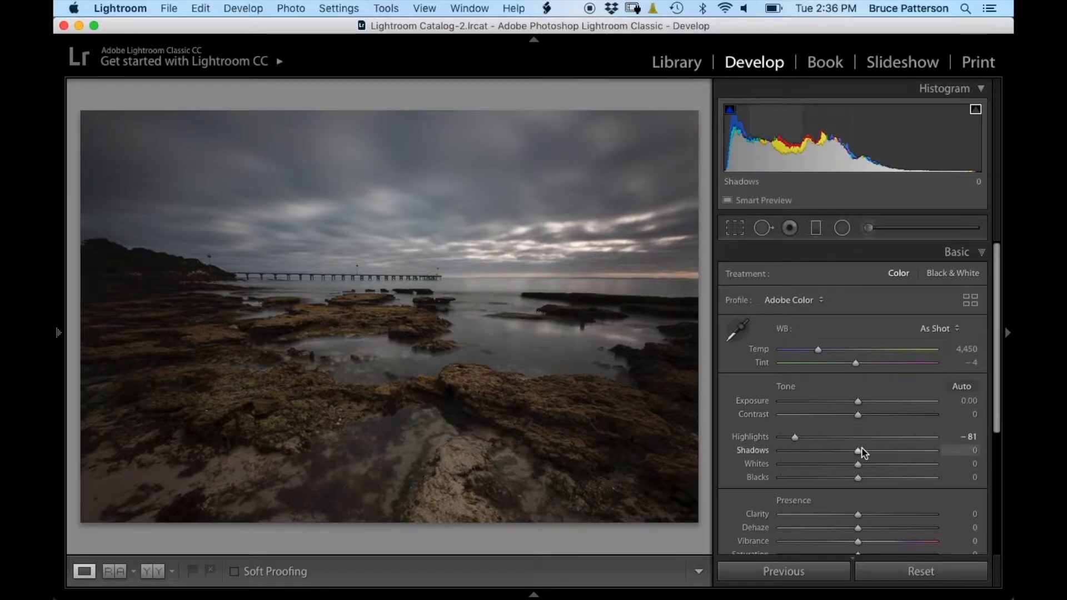
pyautogui.moveTo(856, 450); pyautogui.dragTo(942, 466)
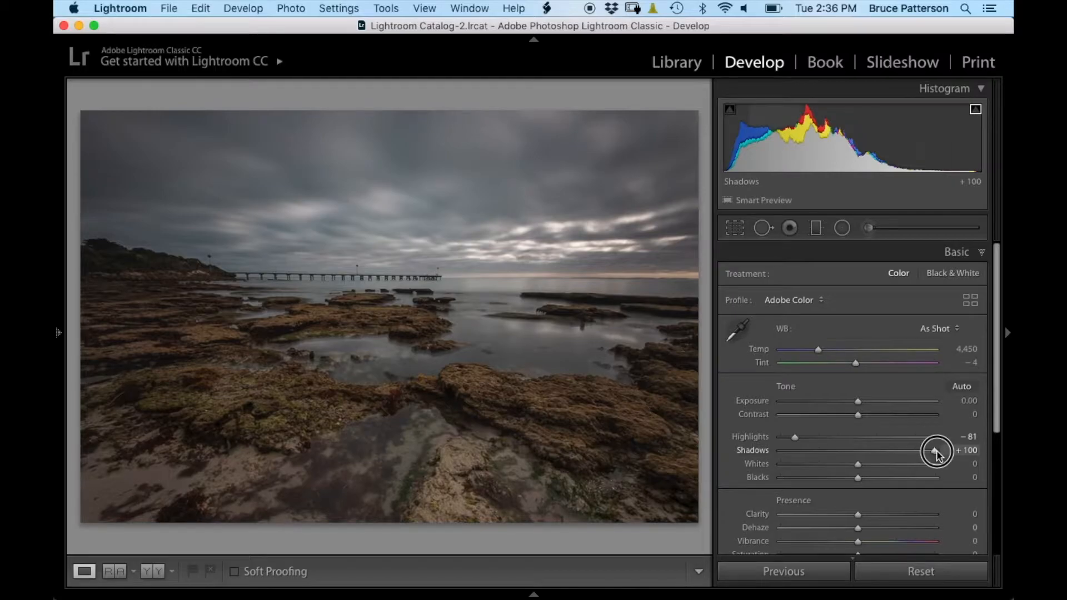
pyautogui.moveTo(935, 449); pyautogui.dragTo(912, 452)
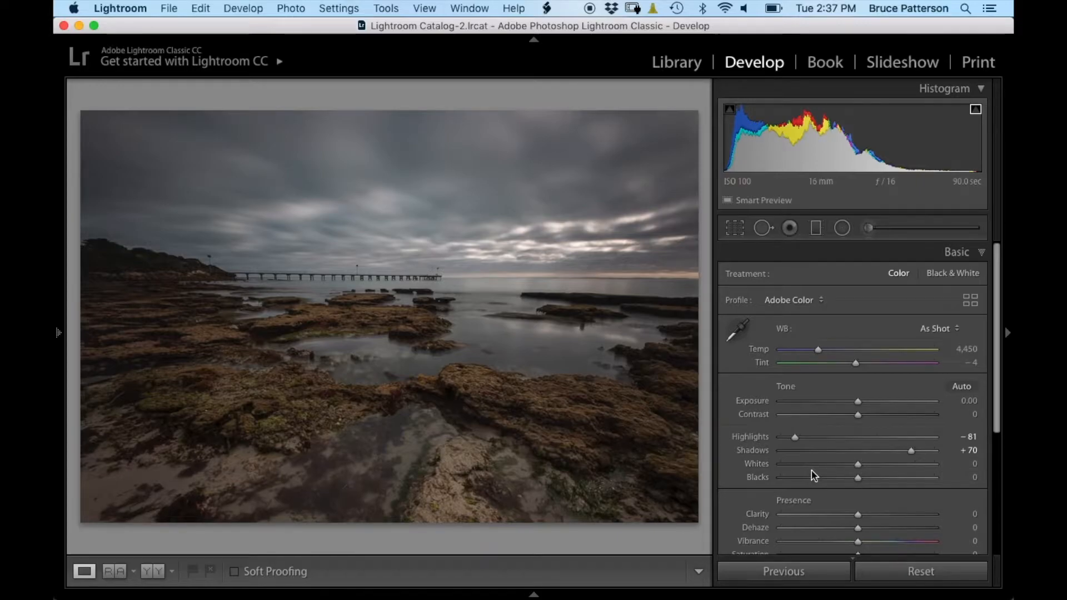
# Set Whites to +18 and Blacks to -36 using the clipping preview.
pyautogui.press('alt')
pyautogui.moveTo(860, 467)
pyautogui.mouseDown()
pyautogui.moveTo(901, 475)
pyautogui.moveTo(871, 470)
pyautogui.mouseUp()
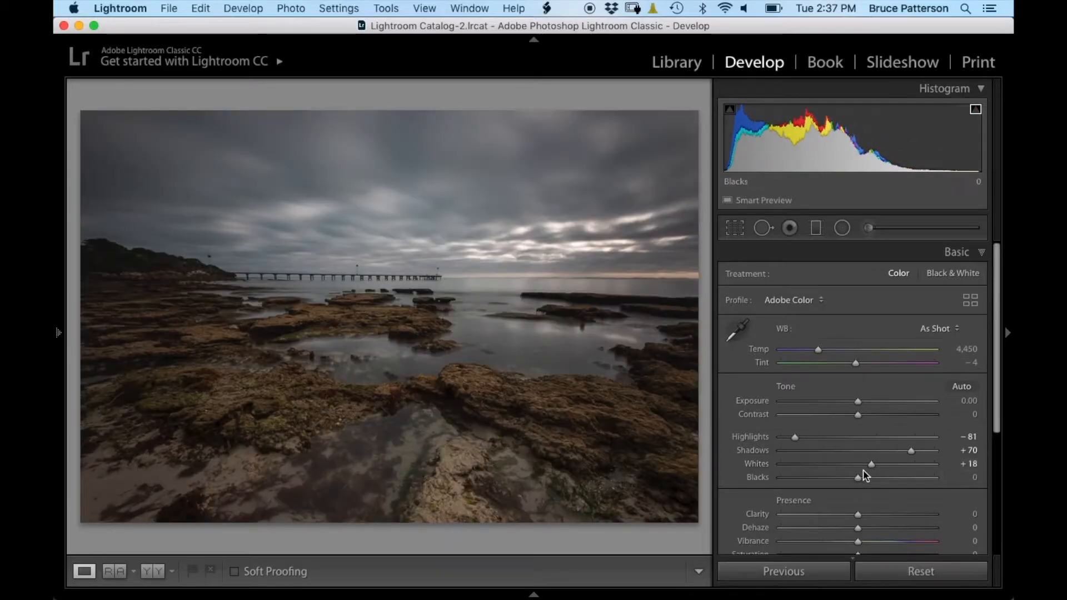
pyautogui.press('alt')
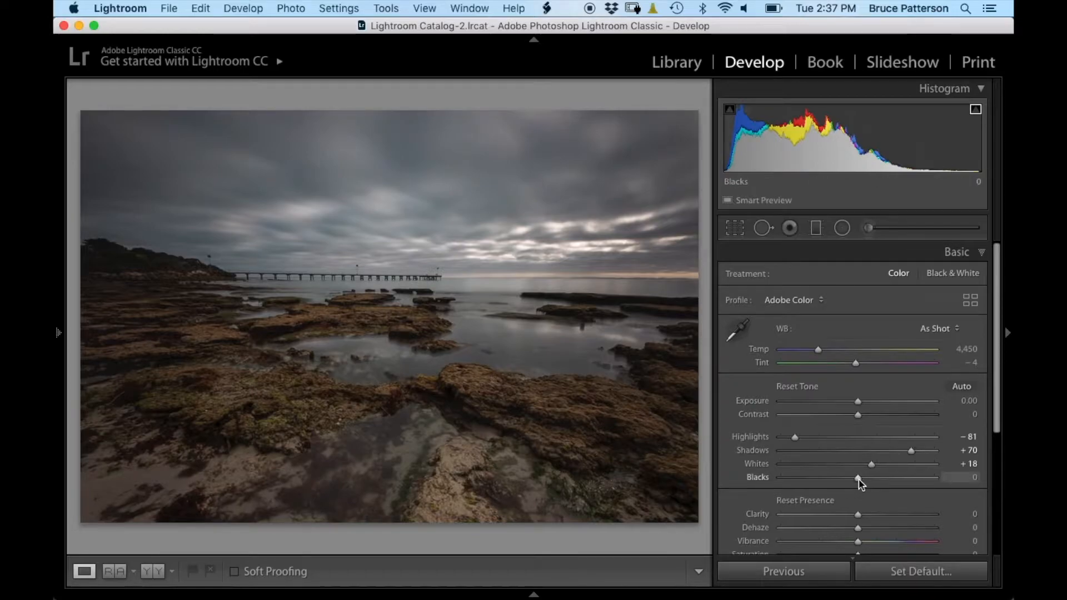
pyautogui.moveTo(858, 477)
pyautogui.mouseDown()
pyautogui.moveTo(833, 478)
pyautogui.moveTo(847, 478)
pyautogui.mouseUp()
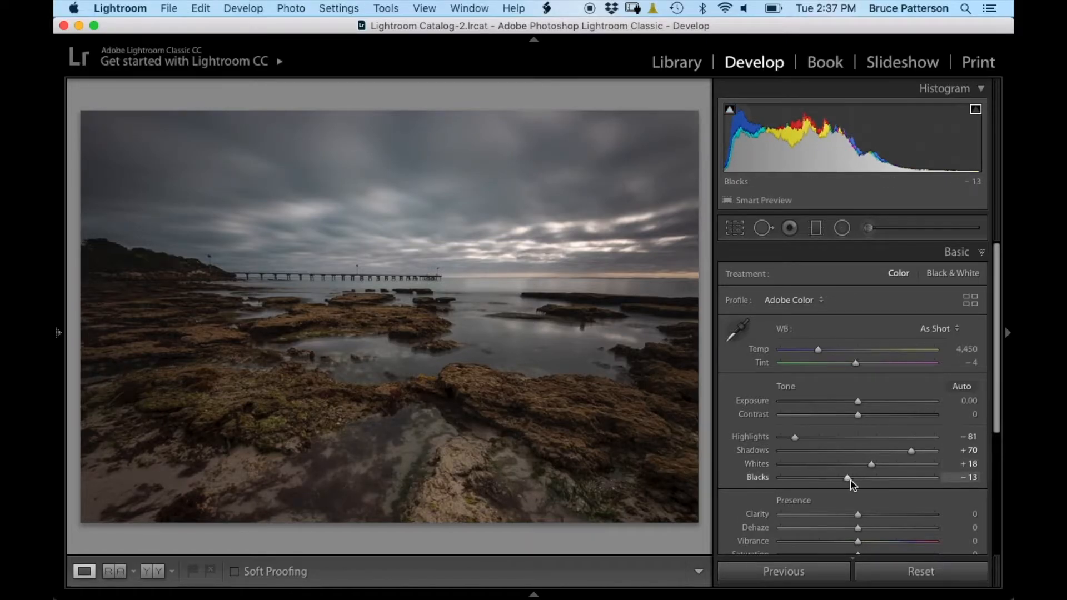
pyautogui.moveTo(848, 482); pyautogui.dragTo(829, 479)
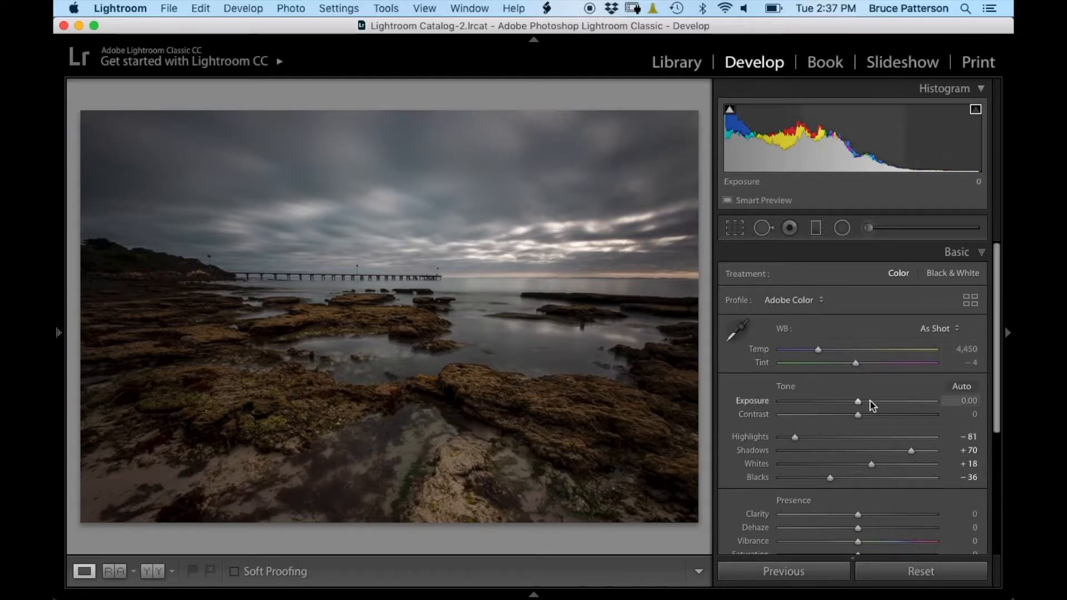
# Brighten the photo to an Exposure of +0.85 and reduce Whites to +2 to avoid clipped highlights.
pyautogui.moveTo(859, 402); pyautogui.dragTo(871, 404)
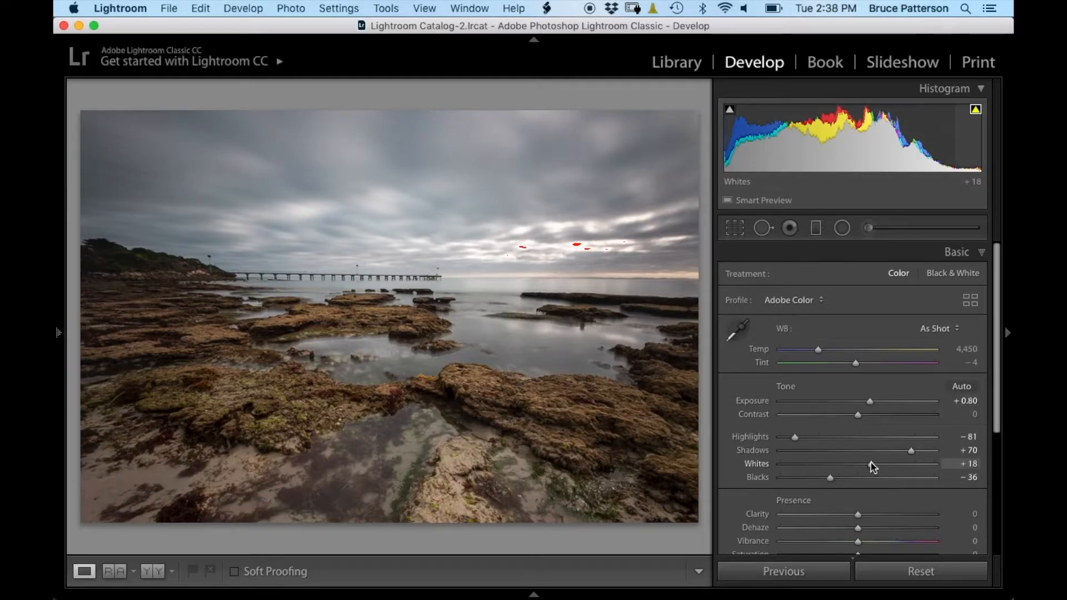
pyautogui.moveTo(872, 465); pyautogui.dragTo(860, 464)
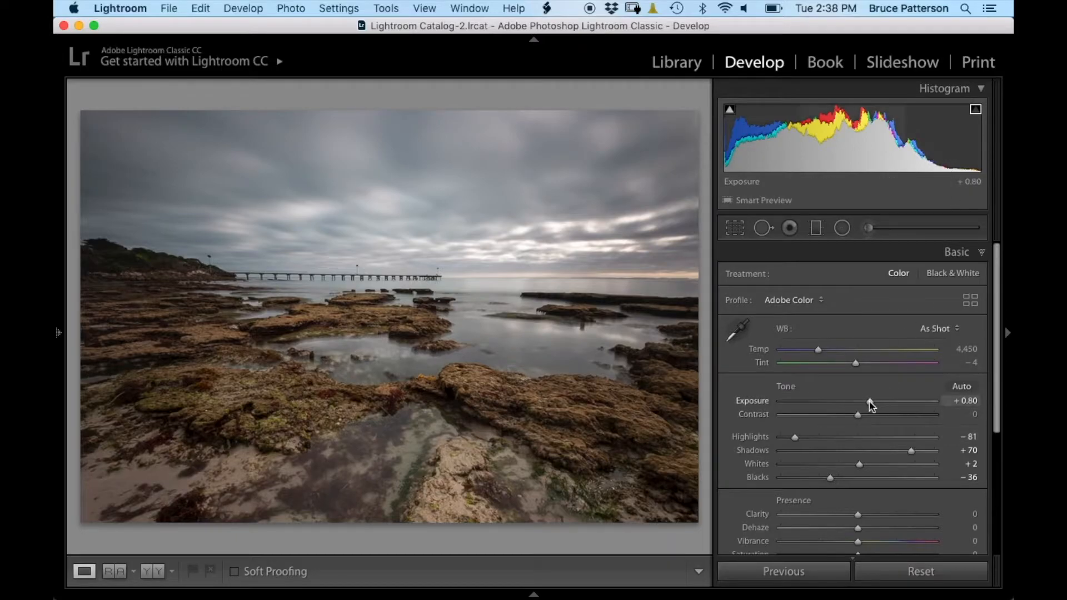
pyautogui.moveTo(870, 402); pyautogui.dragTo(857, 401)
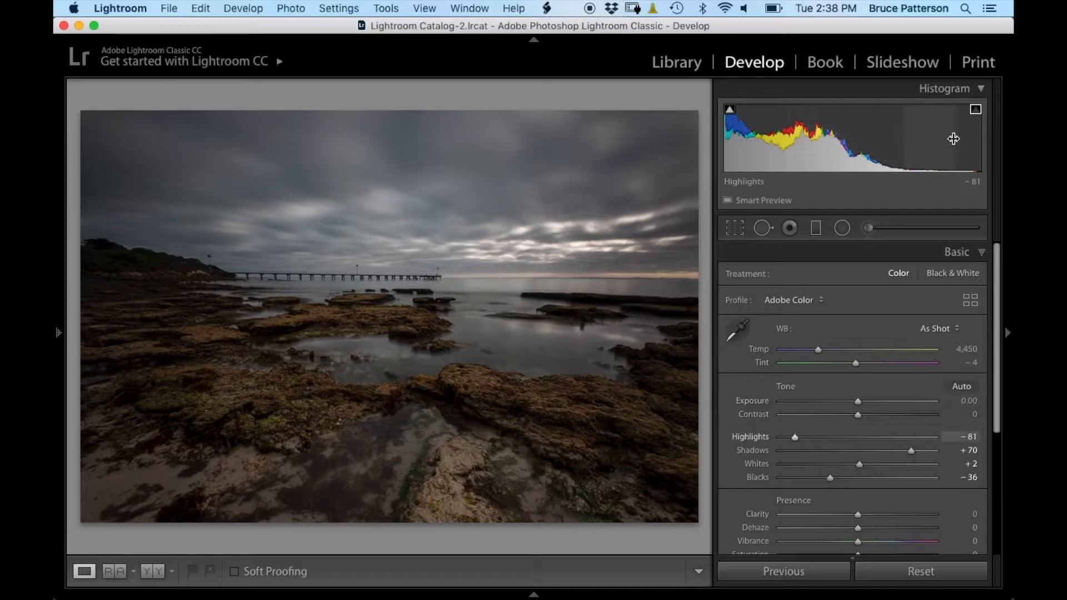
pyautogui.moveTo(857, 401); pyautogui.dragTo(869, 400)
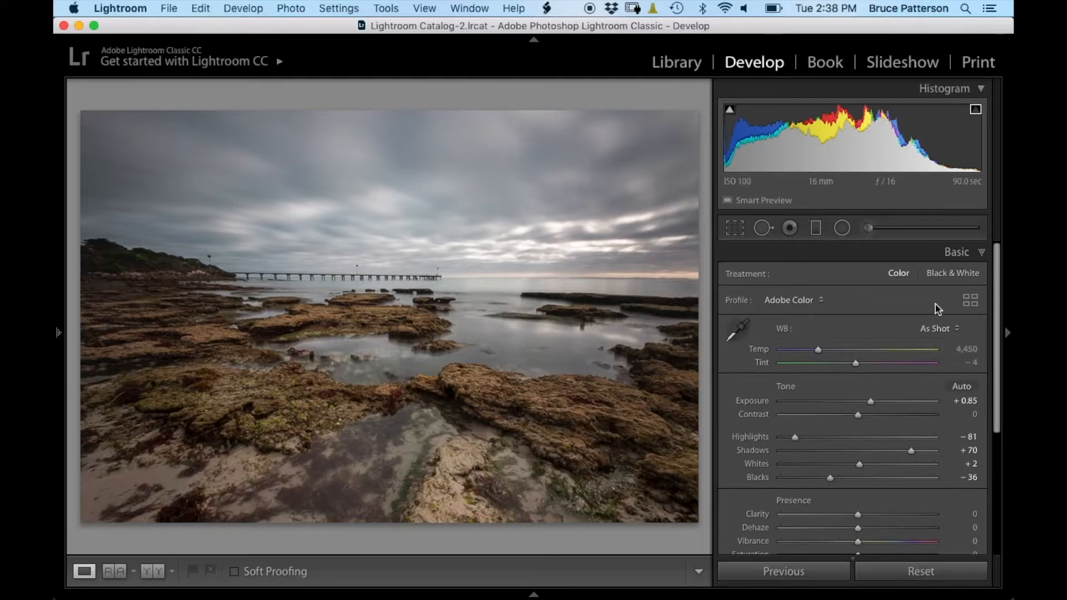
# Try the Daylight, Cloudy, Shade and Auto white balance presets, and restore As Shot.
pyautogui.click(957, 330)
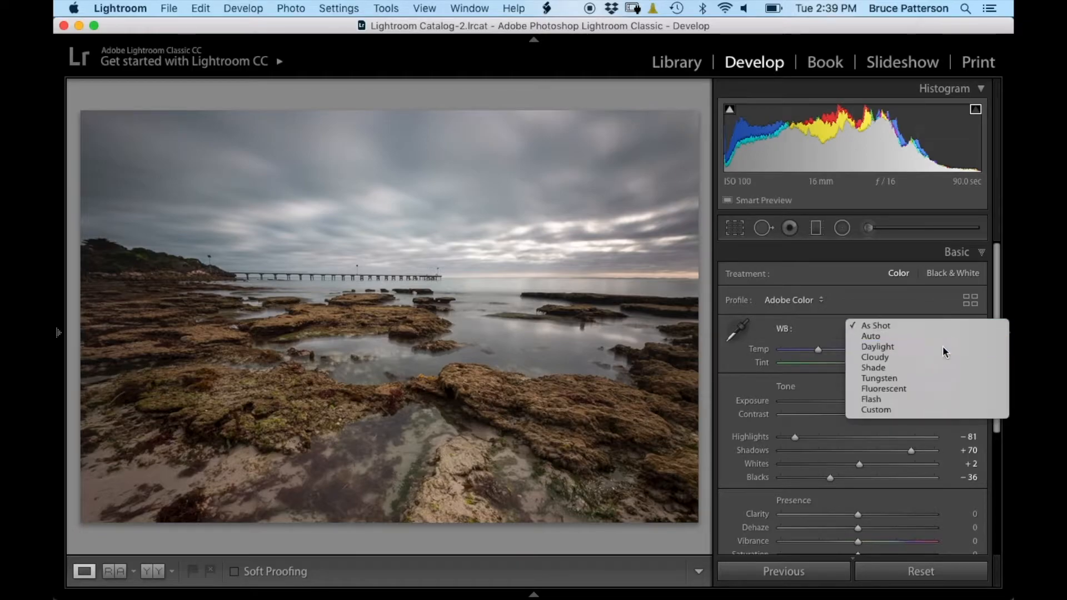
pyautogui.click(943, 347)
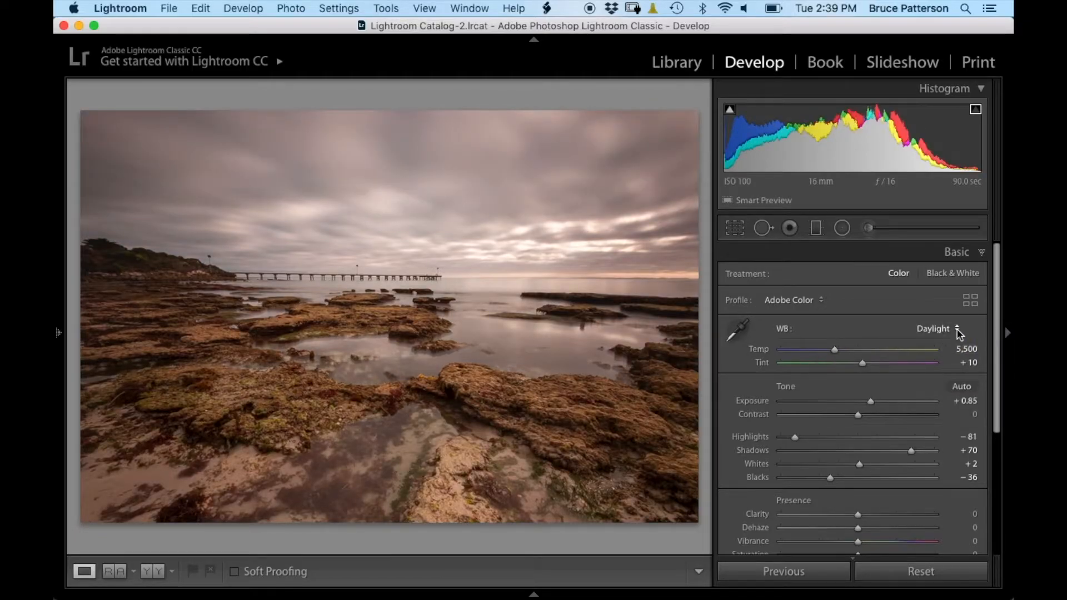
pyautogui.click(956, 330)
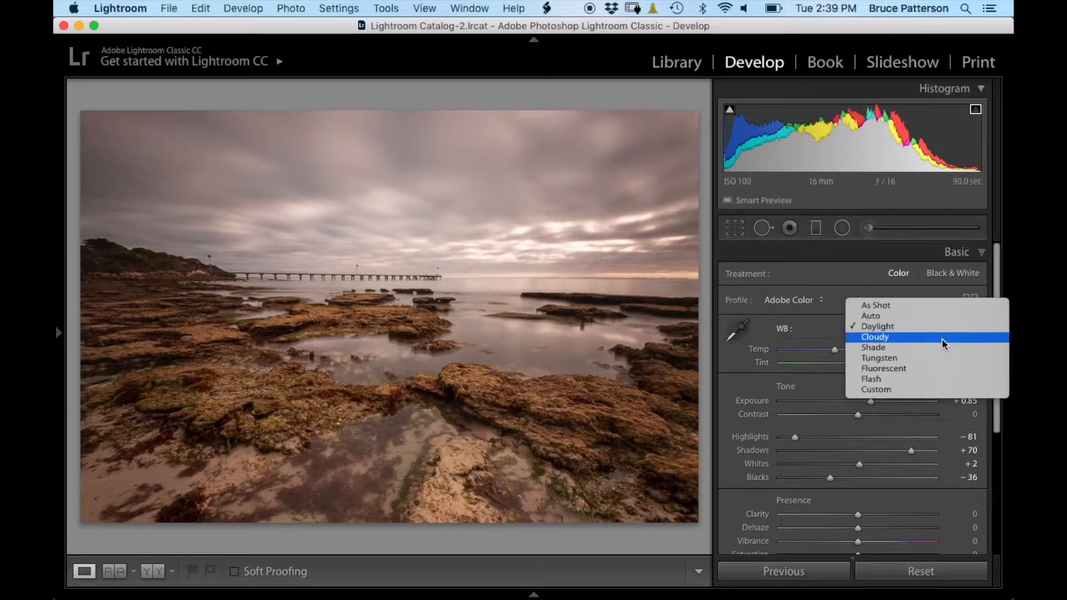
pyautogui.click(945, 336)
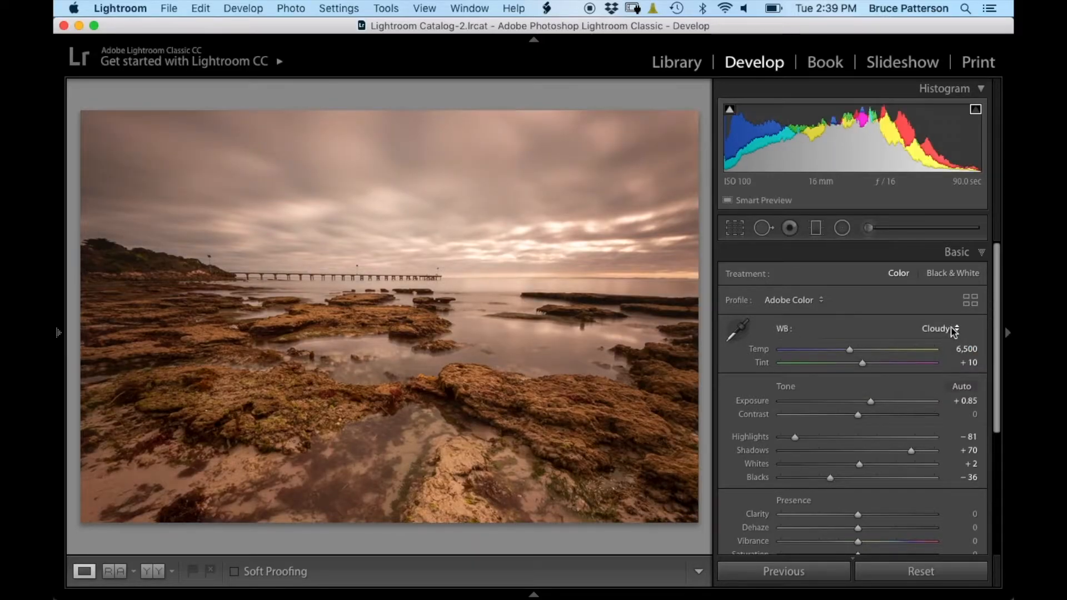
pyautogui.click(953, 331)
pyautogui.click(950, 335)
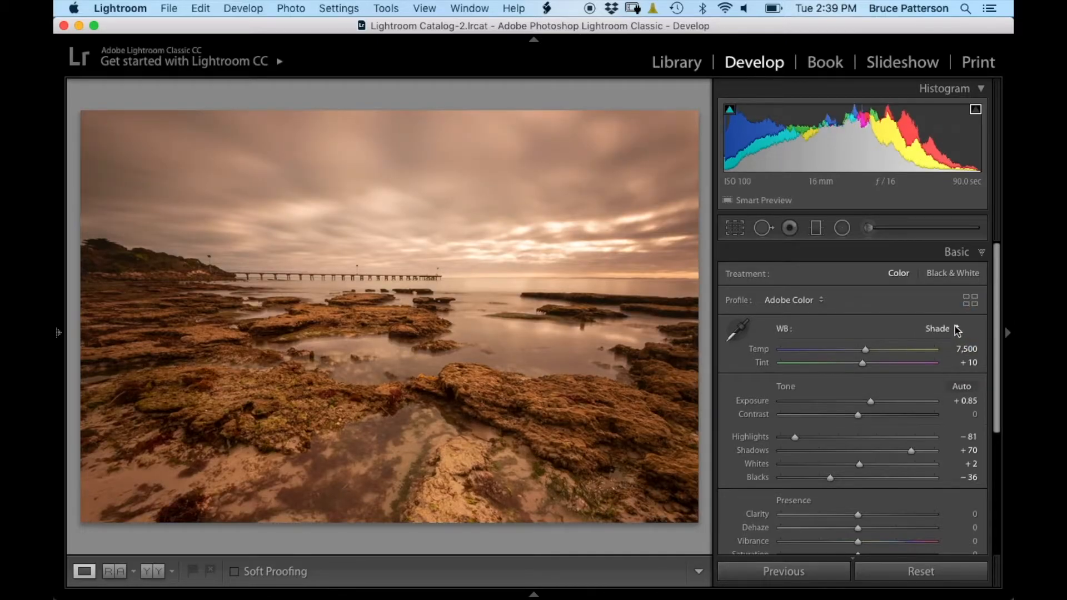
pyautogui.click(955, 328)
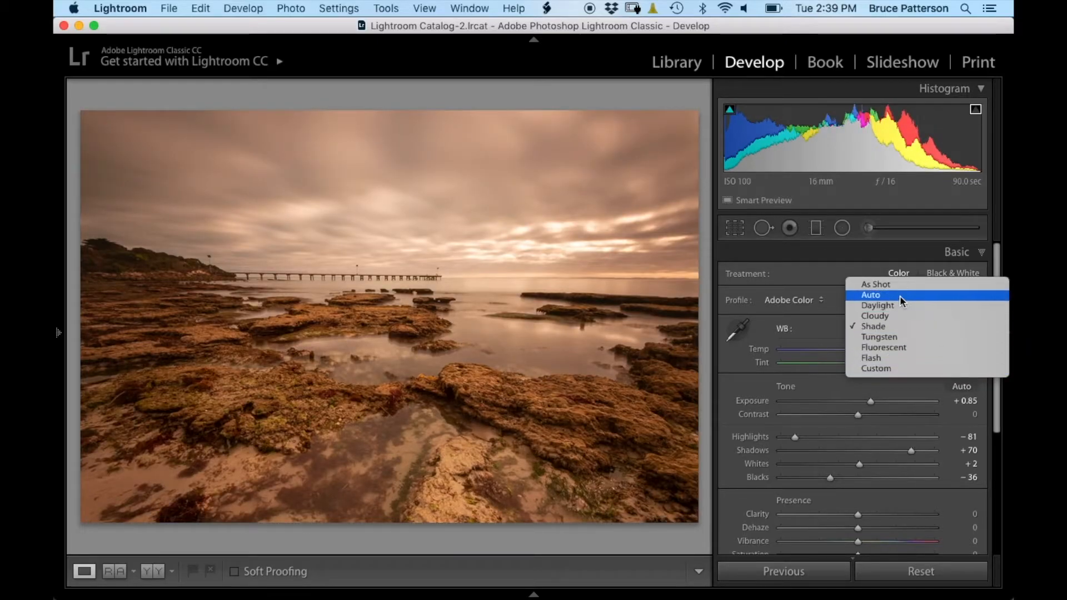
pyautogui.click(884, 294)
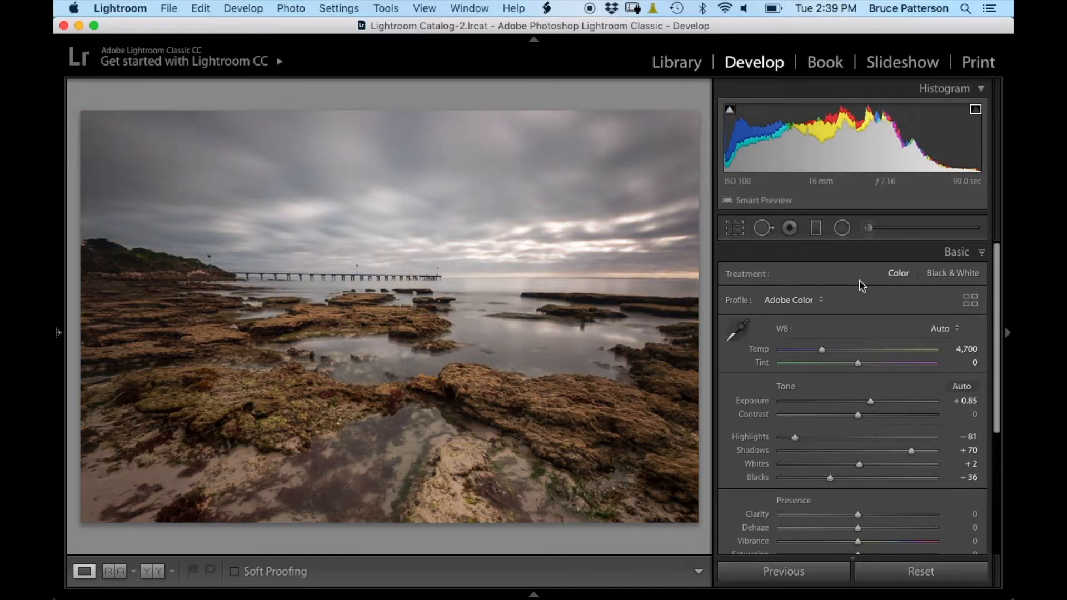
pyautogui.click(957, 331)
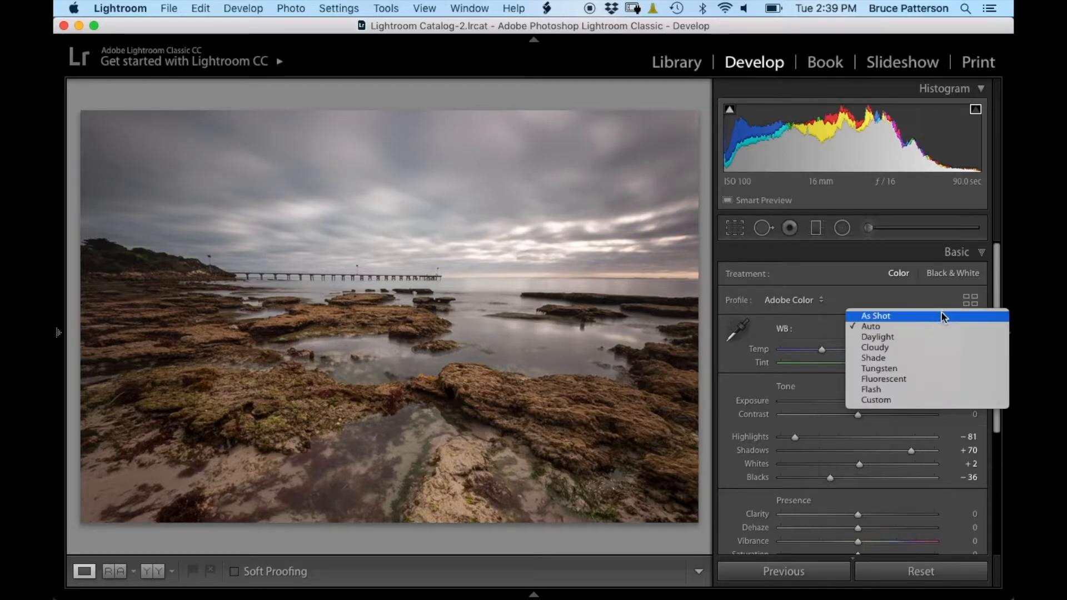
pyautogui.click(964, 316)
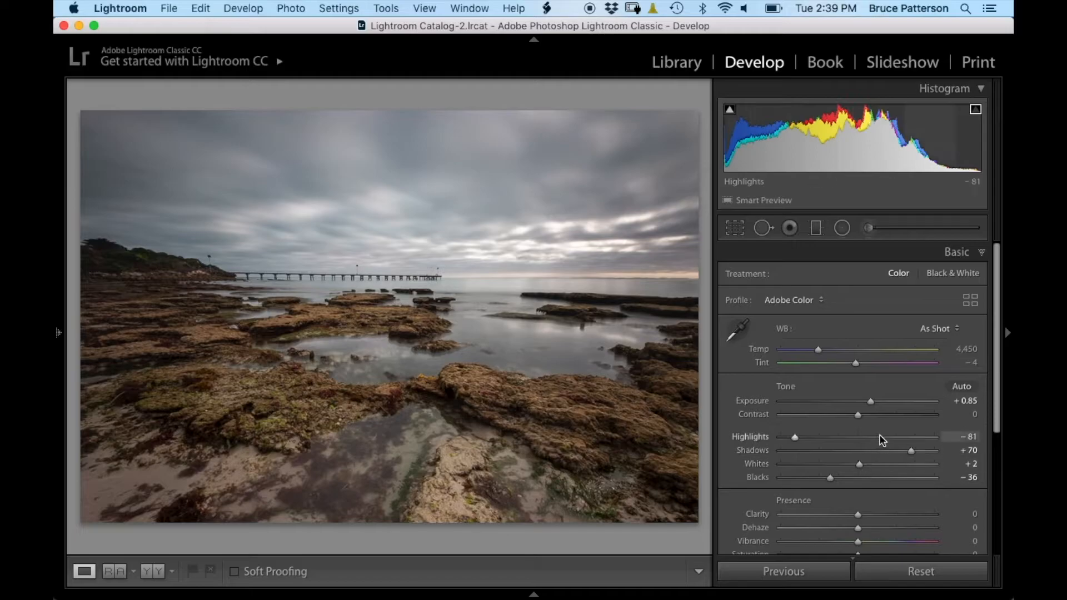
# Set Clarity to +15 and Vibrance to +11, and close the basic adjustments.
pyautogui.moveTo(860, 518); pyautogui.dragTo(869, 515)
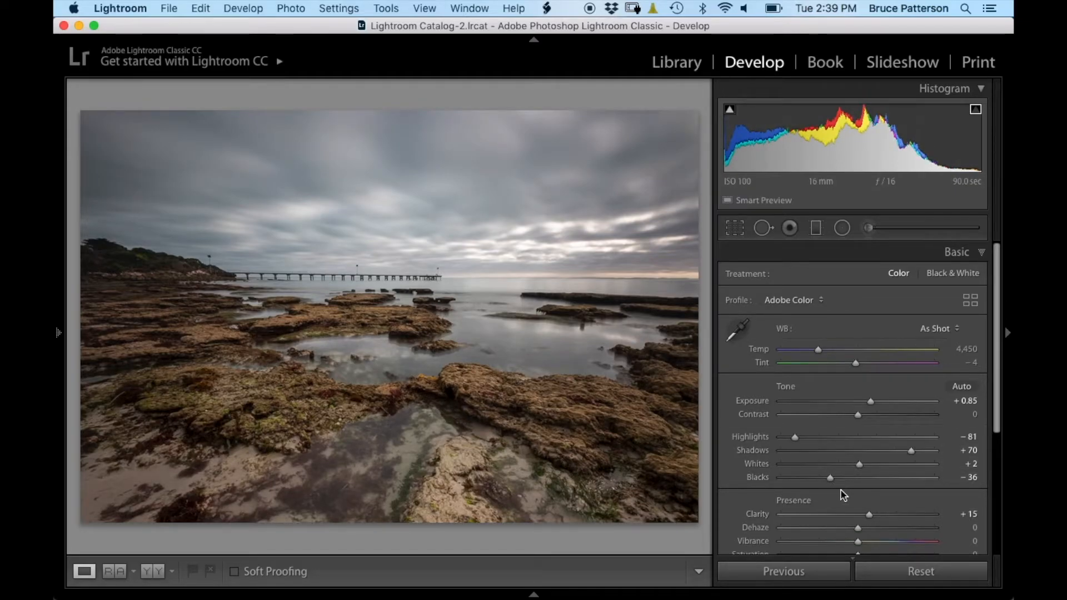
pyautogui.moveTo(859, 542); pyautogui.dragTo(865, 539)
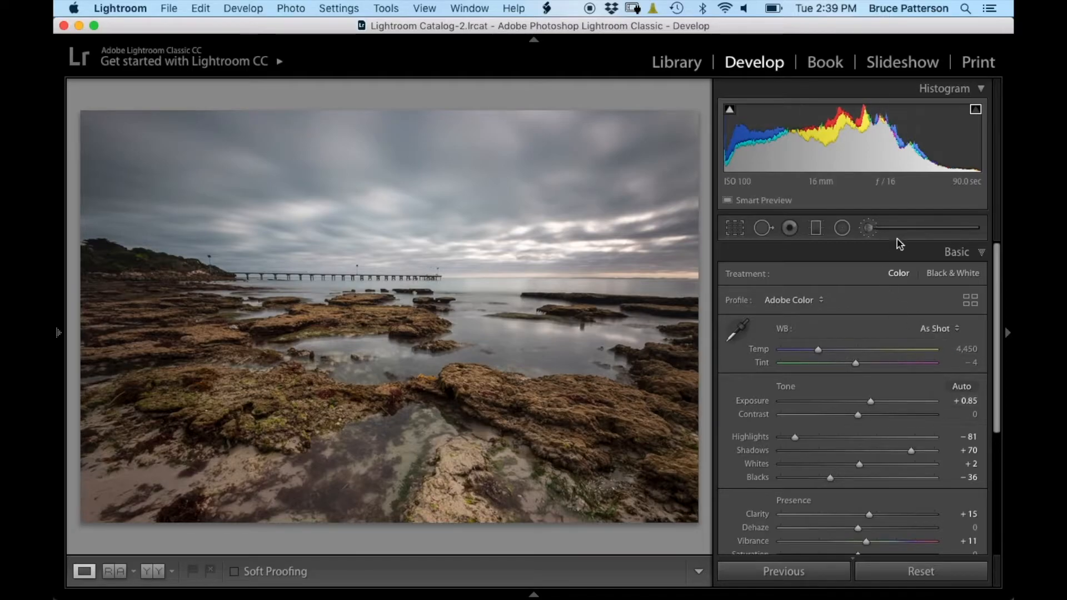
pyautogui.scroll(-1, 837, 256)
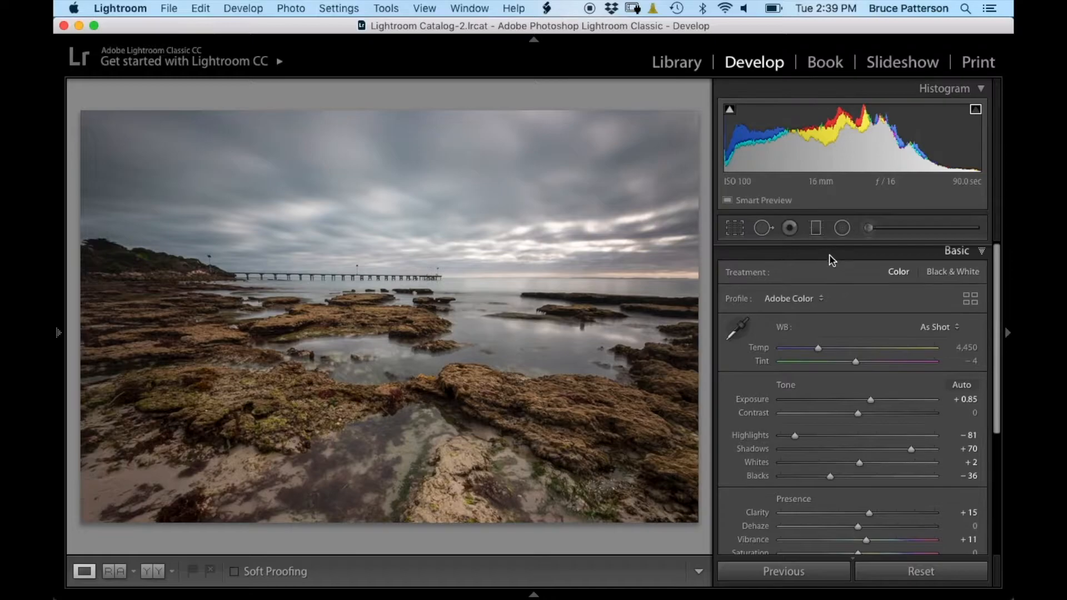
pyautogui.click(845, 253)
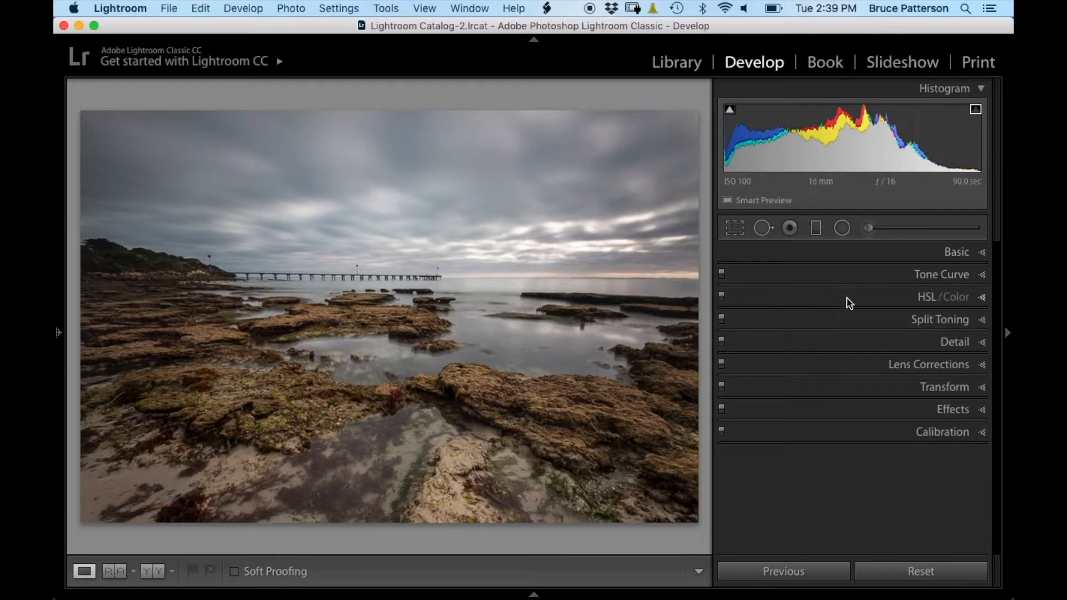
# Try a Medium Contrast tone curve with reshaped shadow, midtone and highlight points, and restore the Linear point curve.
pyautogui.click(853, 275)
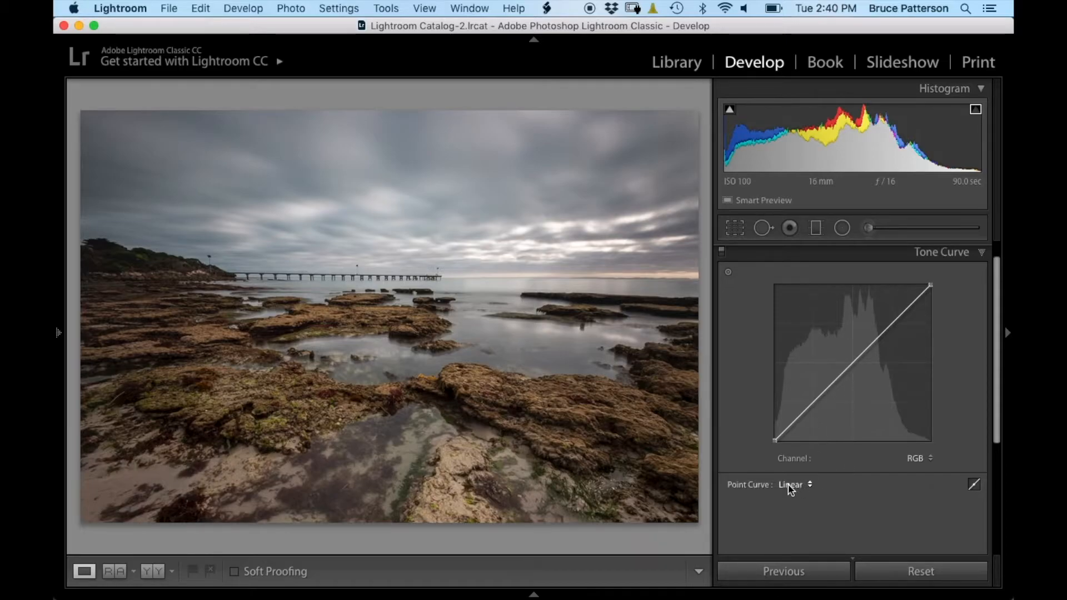
pyautogui.click(810, 485)
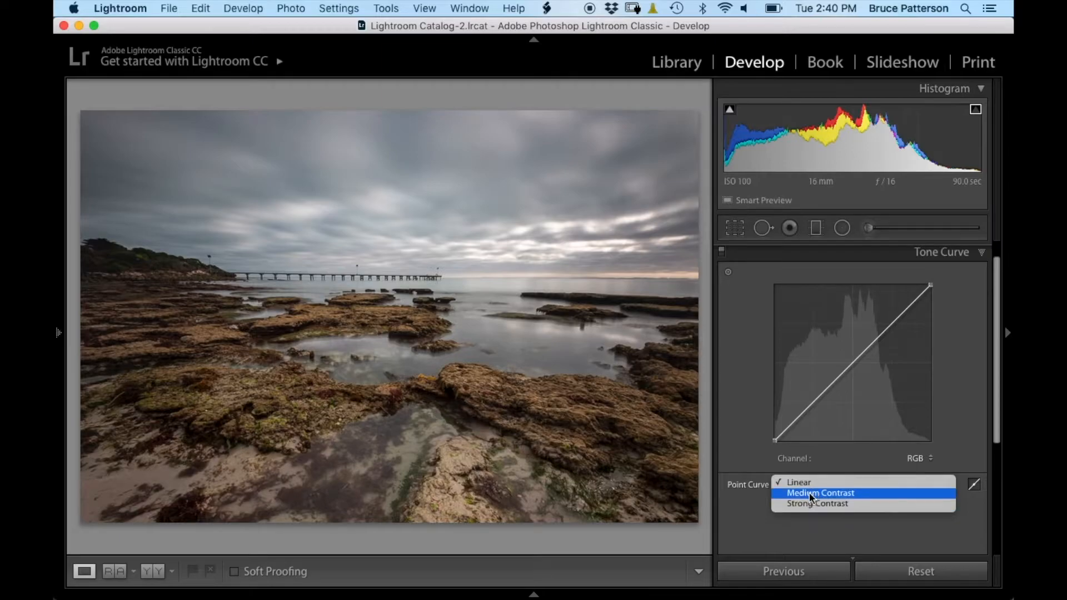
pyautogui.click(810, 494)
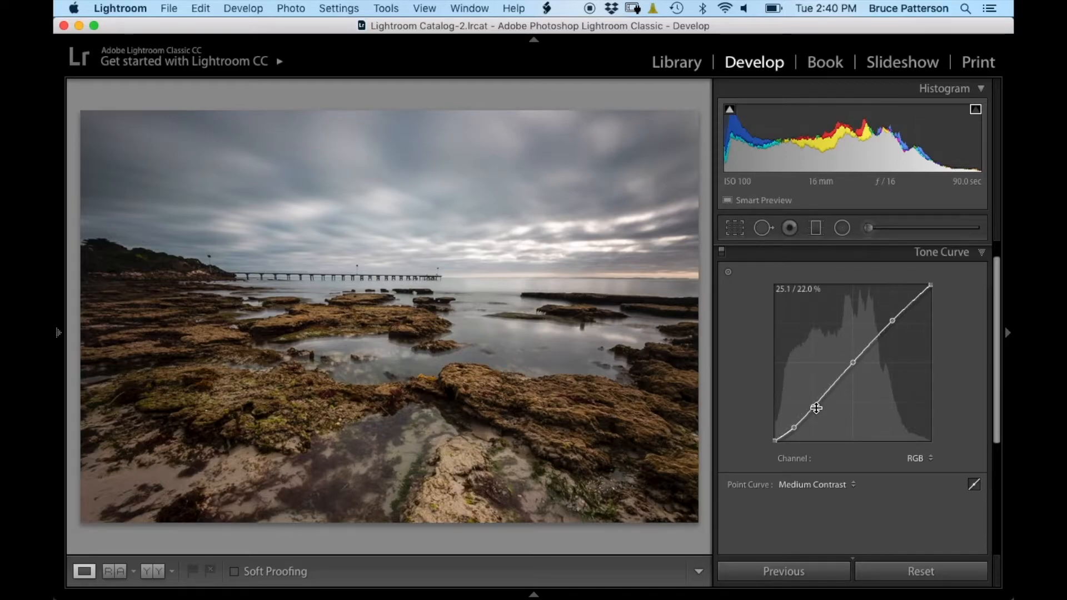
pyautogui.moveTo(817, 408); pyautogui.dragTo(815, 413)
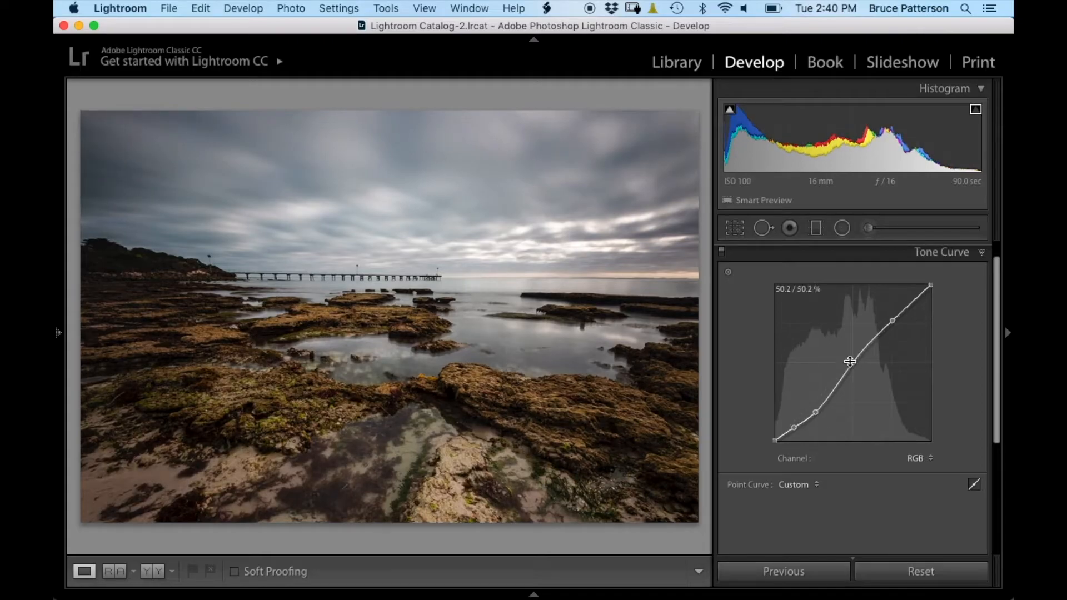
pyautogui.moveTo(854, 365); pyautogui.dragTo(852, 355)
pyautogui.moveTo(891, 320); pyautogui.dragTo(893, 326)
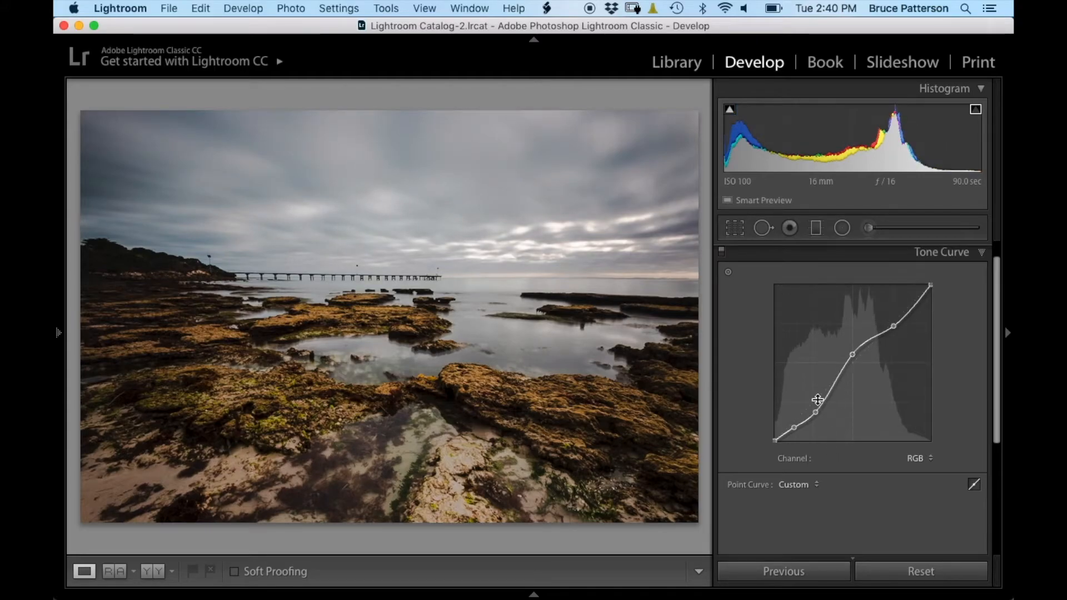
pyautogui.click(815, 487)
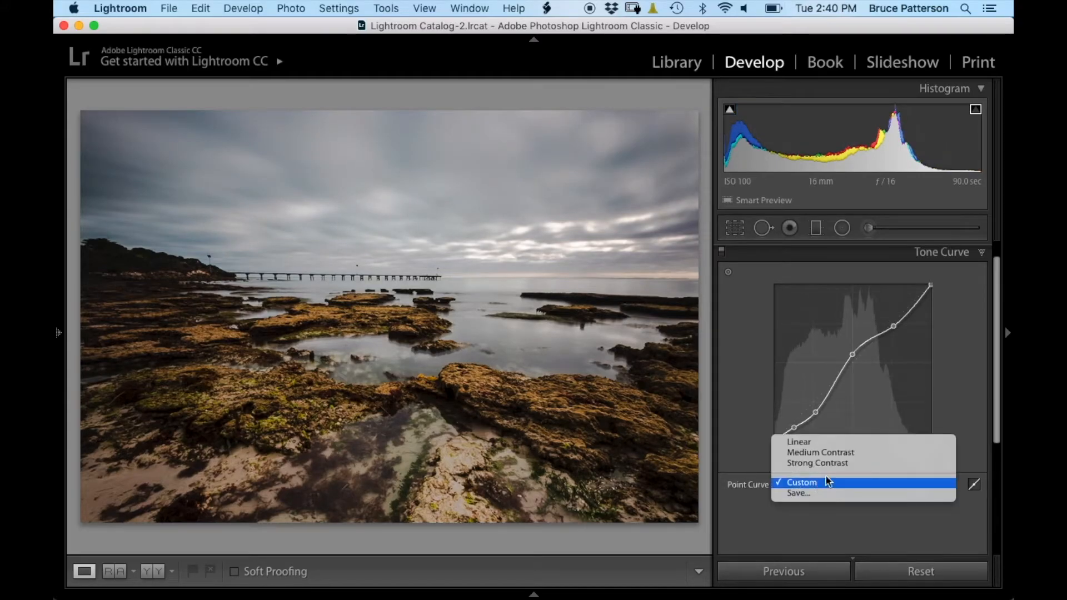
pyautogui.click(829, 441)
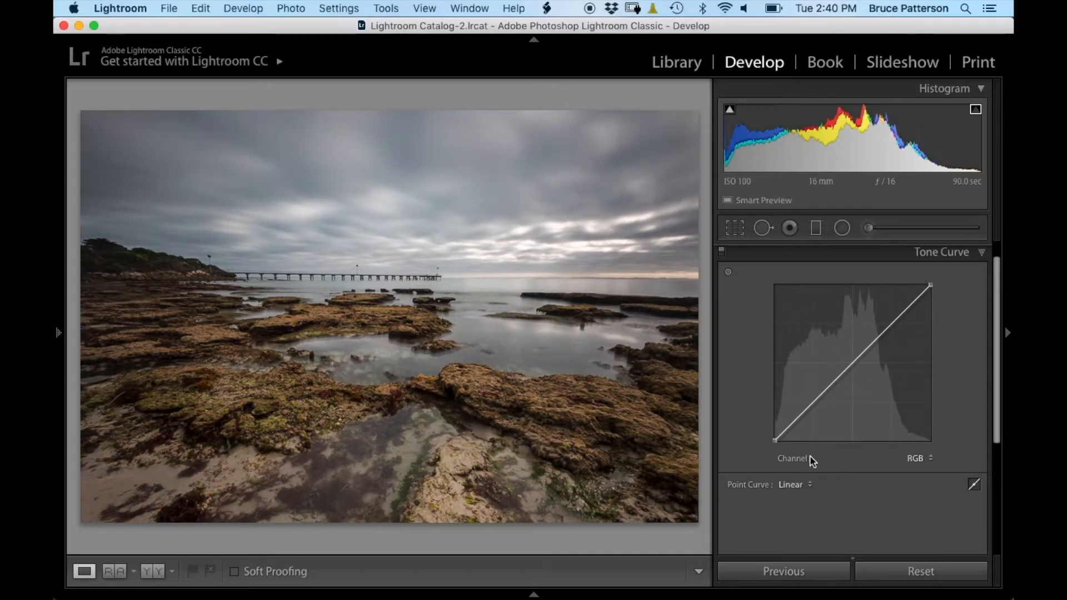
# Apply the Strong Contrast point curve to the photo and close the tone curve adjustments.
pyautogui.click(807, 486)
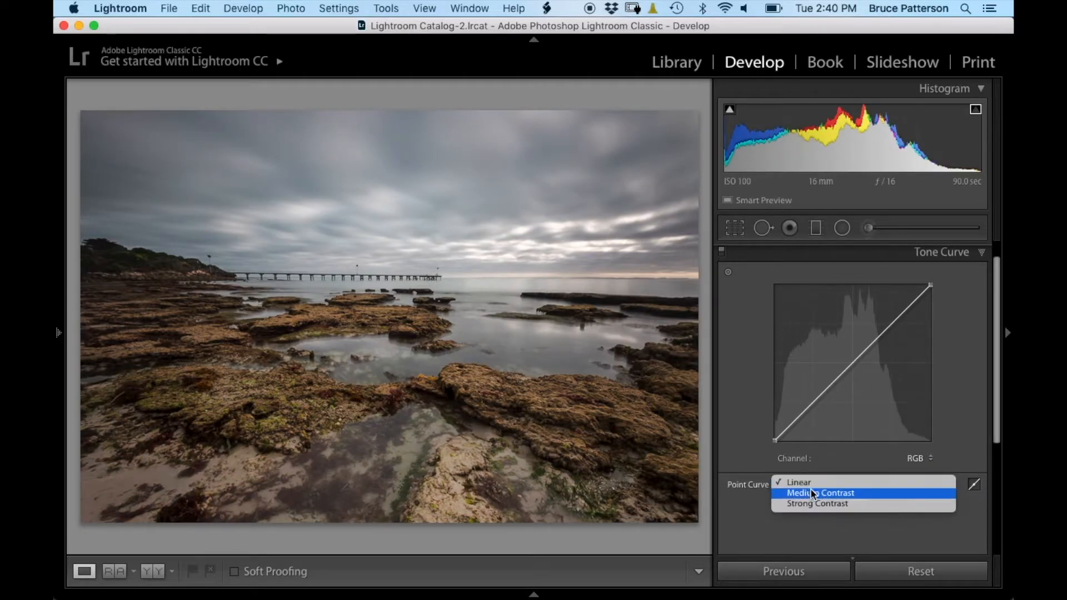
pyautogui.click(802, 502)
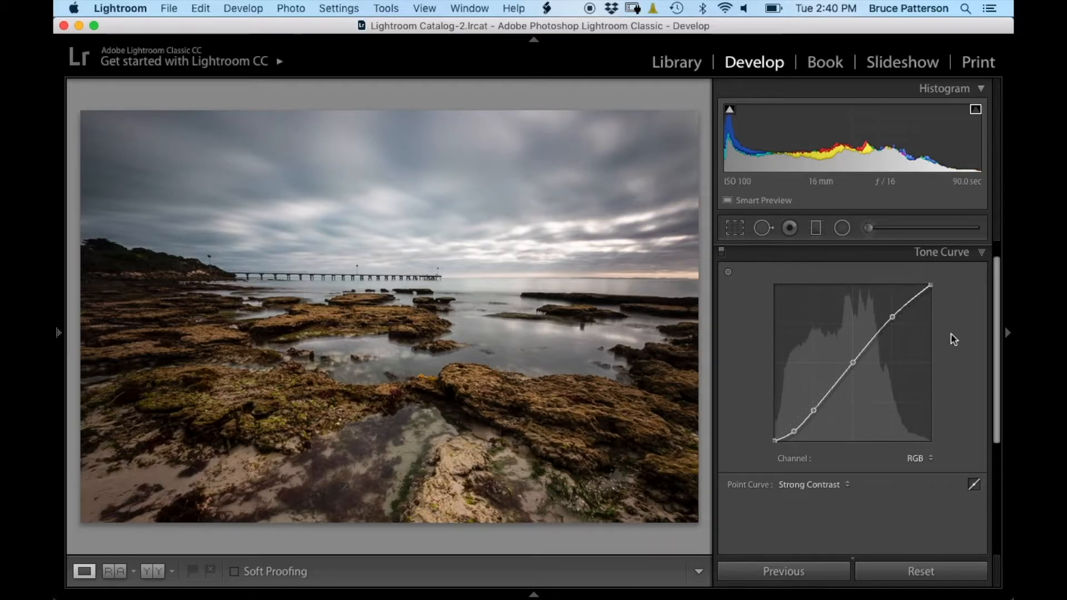
pyautogui.click(858, 258)
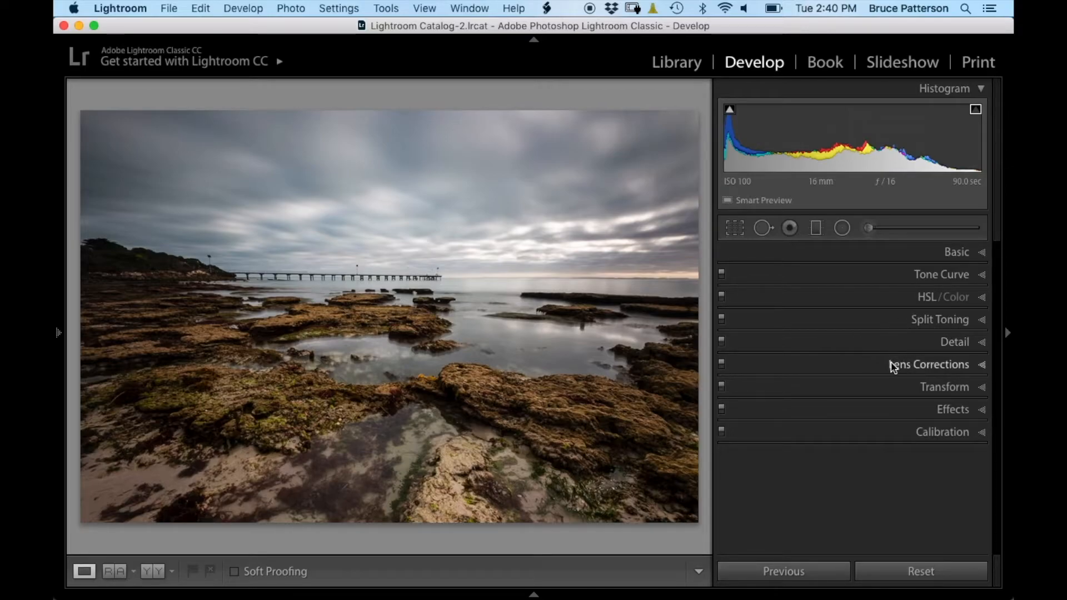
# Sharpen the photo with Amount 70, Detail 39 and Masking 56, checking the foreground rocks up close.
pyautogui.click(954, 341)
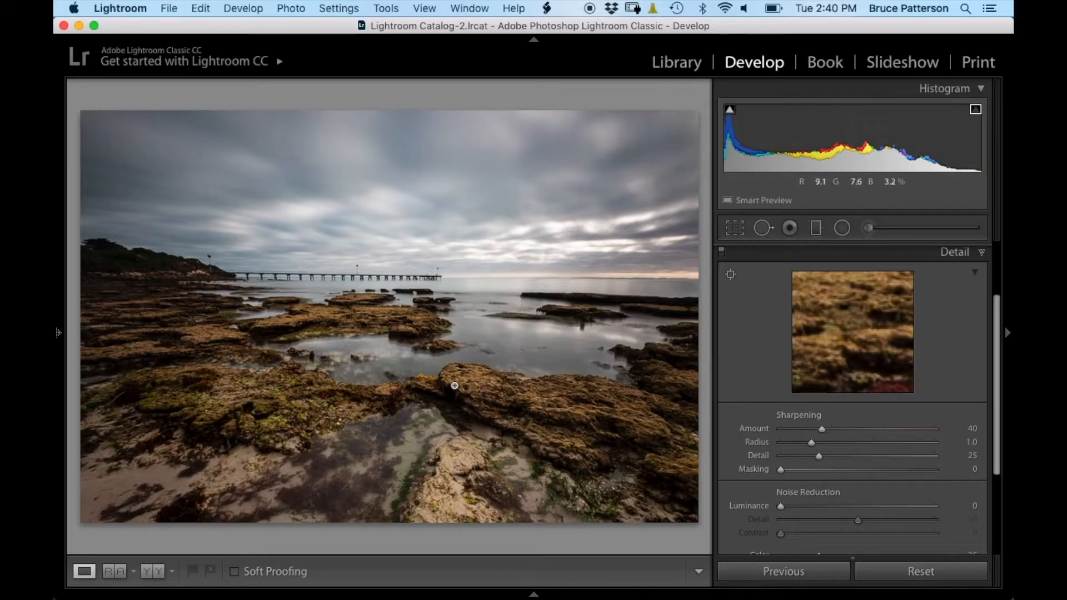
pyautogui.click(449, 378)
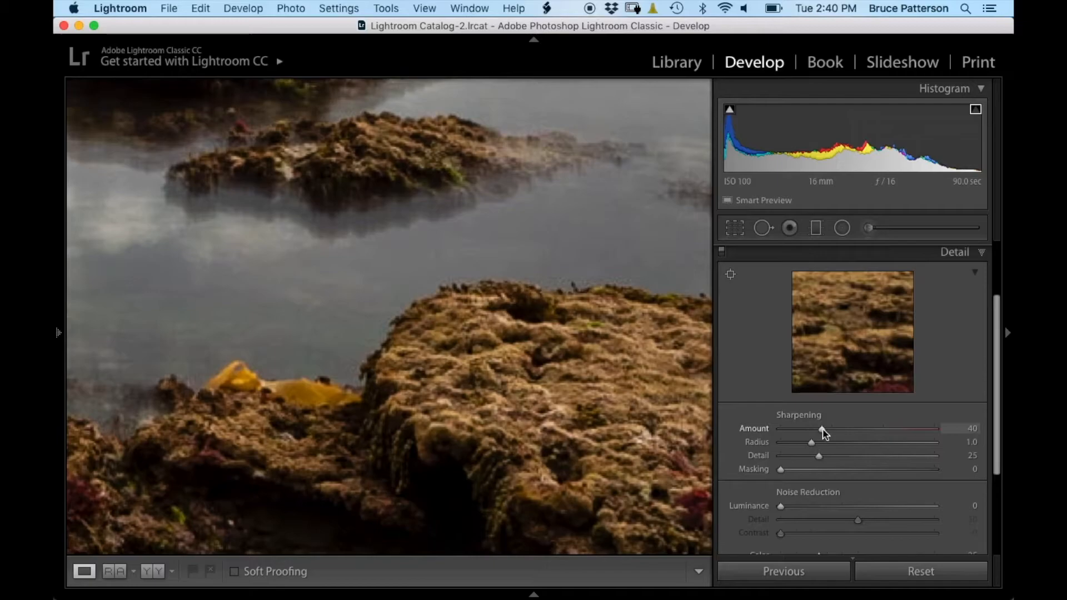
pyautogui.moveTo(826, 429); pyautogui.dragTo(857, 433)
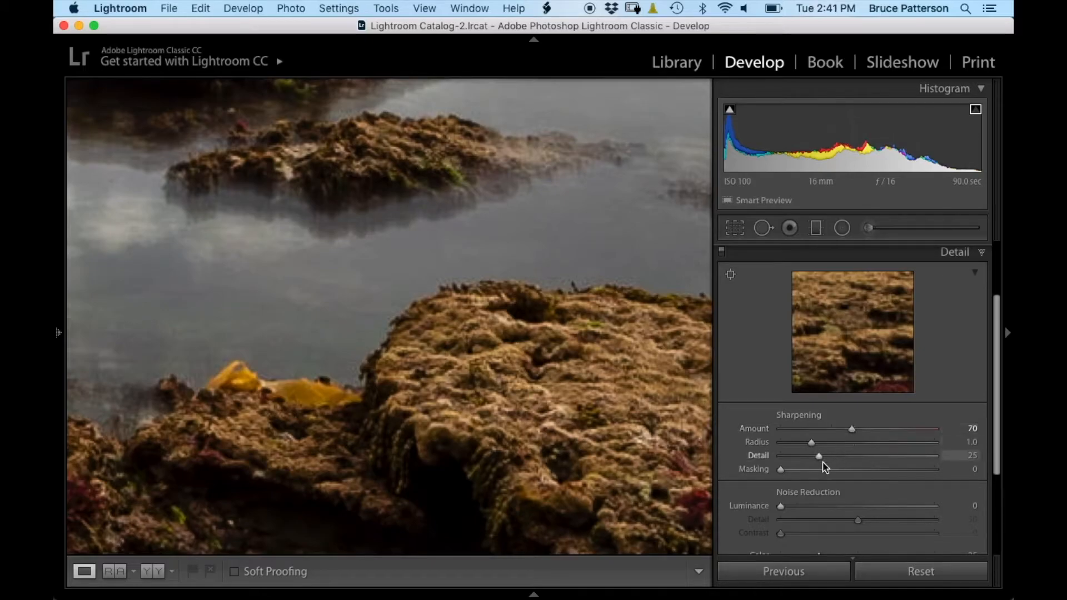
pyautogui.moveTo(435, 412); pyautogui.dragTo(589, 240)
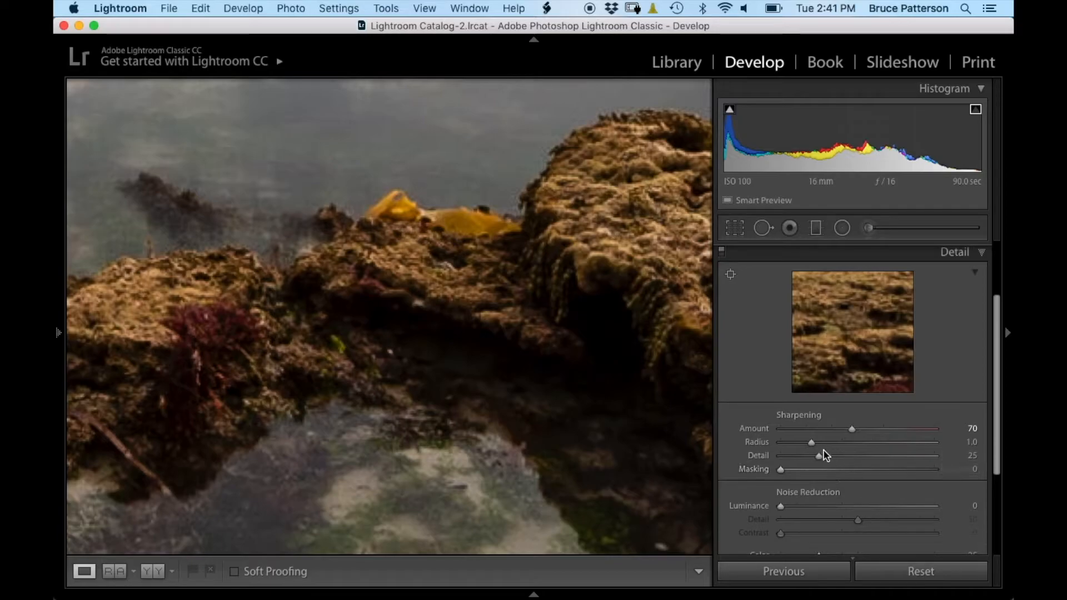
pyautogui.moveTo(821, 457); pyautogui.dragTo(842, 461)
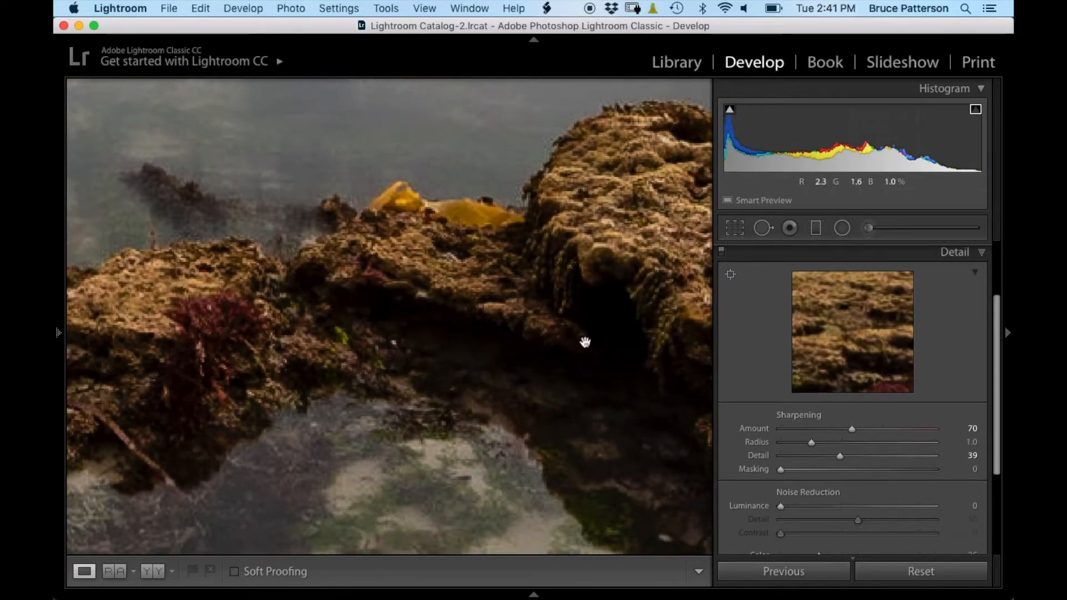
pyautogui.click(586, 341)
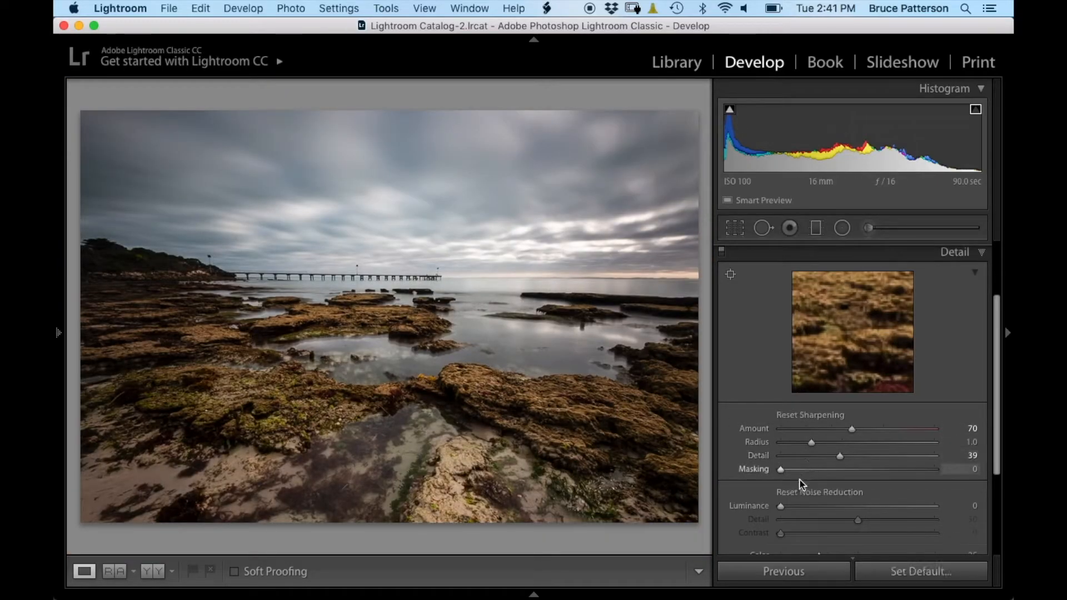
pyautogui.moveTo(780, 470); pyautogui.dragTo(865, 479)
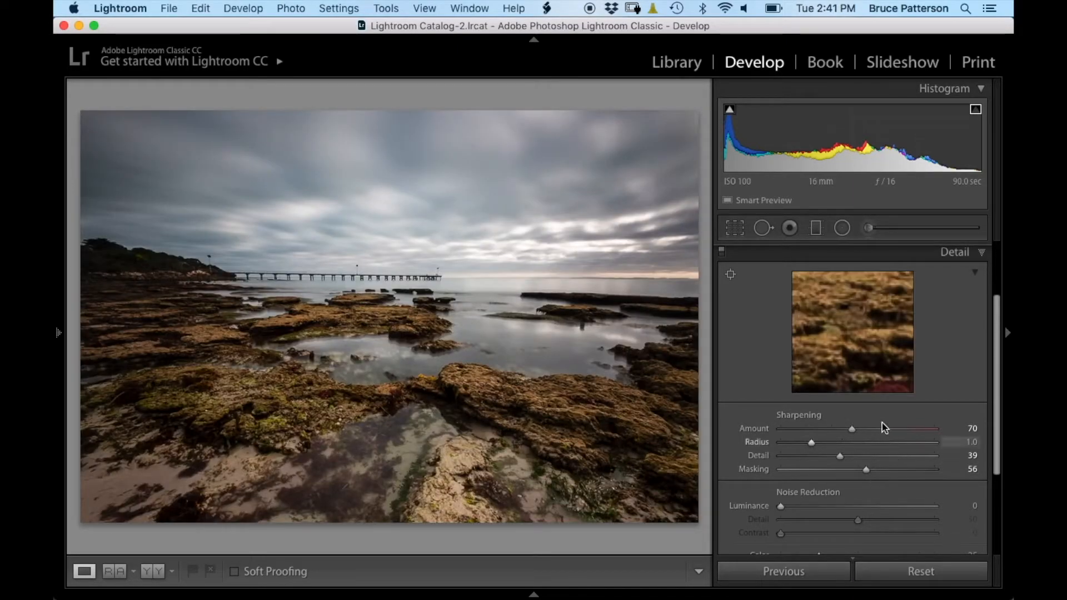
# Compare the foreground rock up close with the detail adjustments off and on.
pyautogui.click(465, 388)
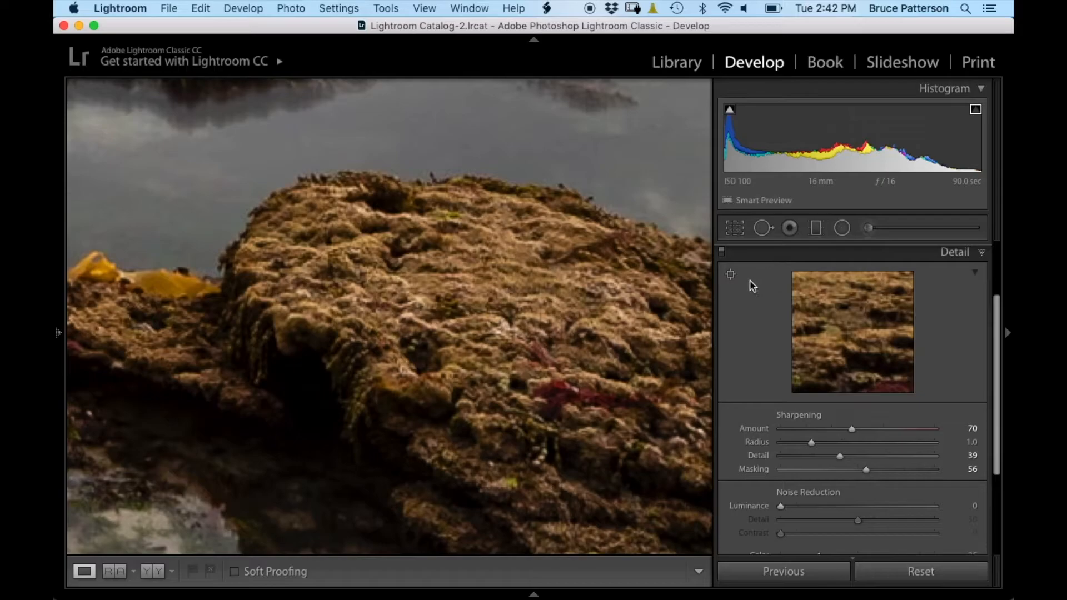
pyautogui.scroll(2, 724, 292)
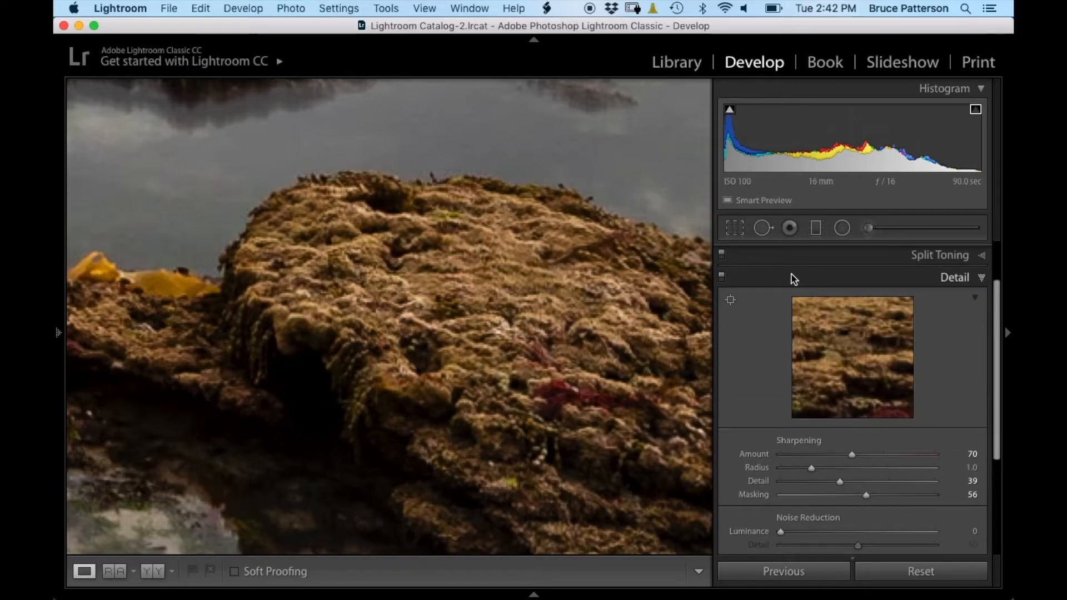
pyautogui.click(722, 276)
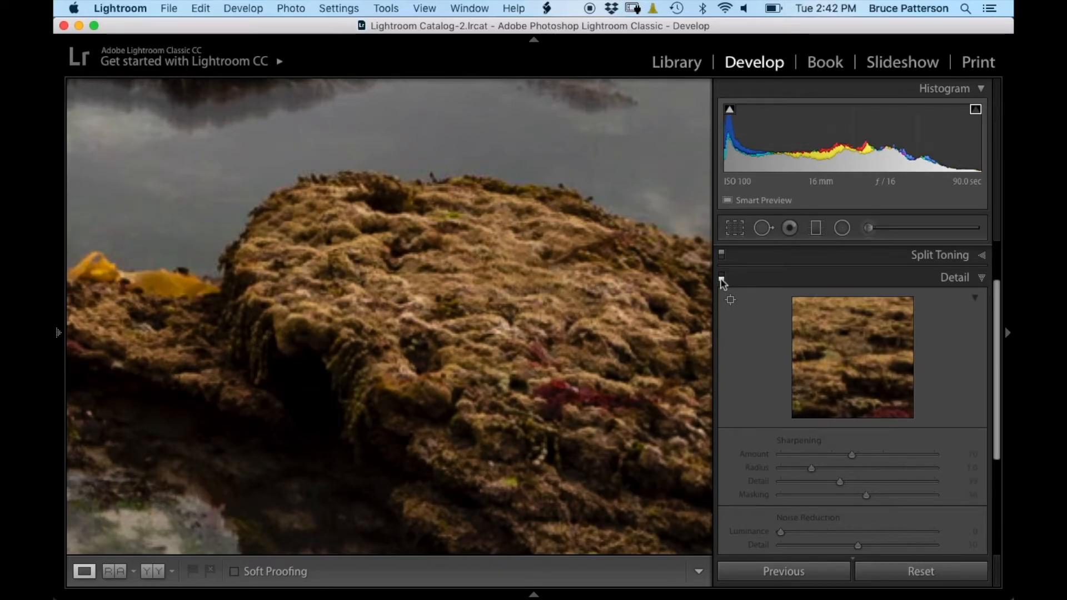
pyautogui.click(722, 278)
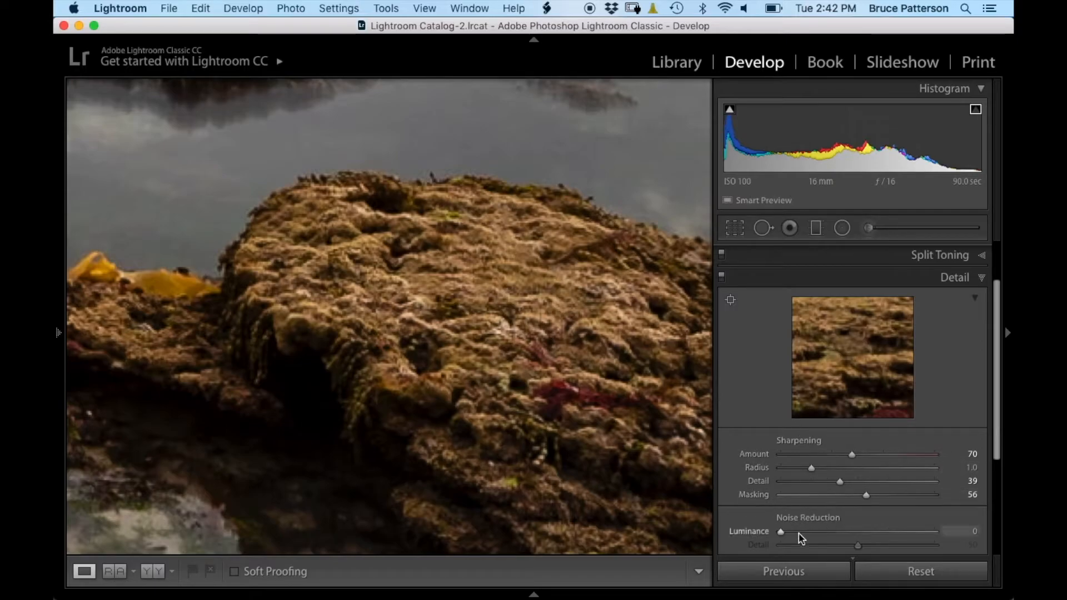
# Set Luminance noise reduction to 28 and return to viewing the whole photo.
pyautogui.moveTo(781, 533); pyautogui.dragTo(827, 532)
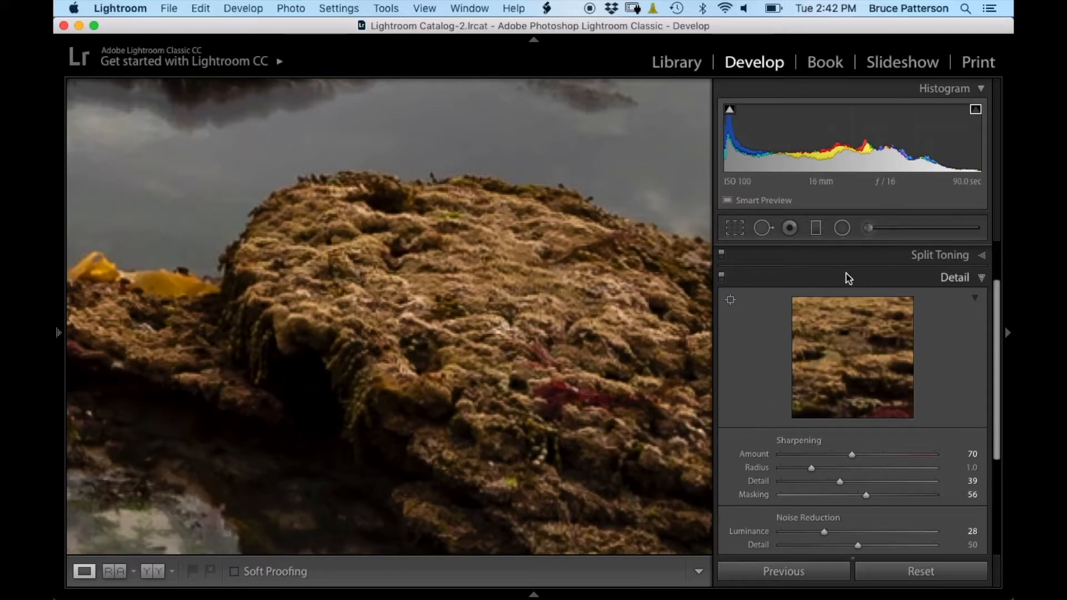
pyautogui.click(830, 281)
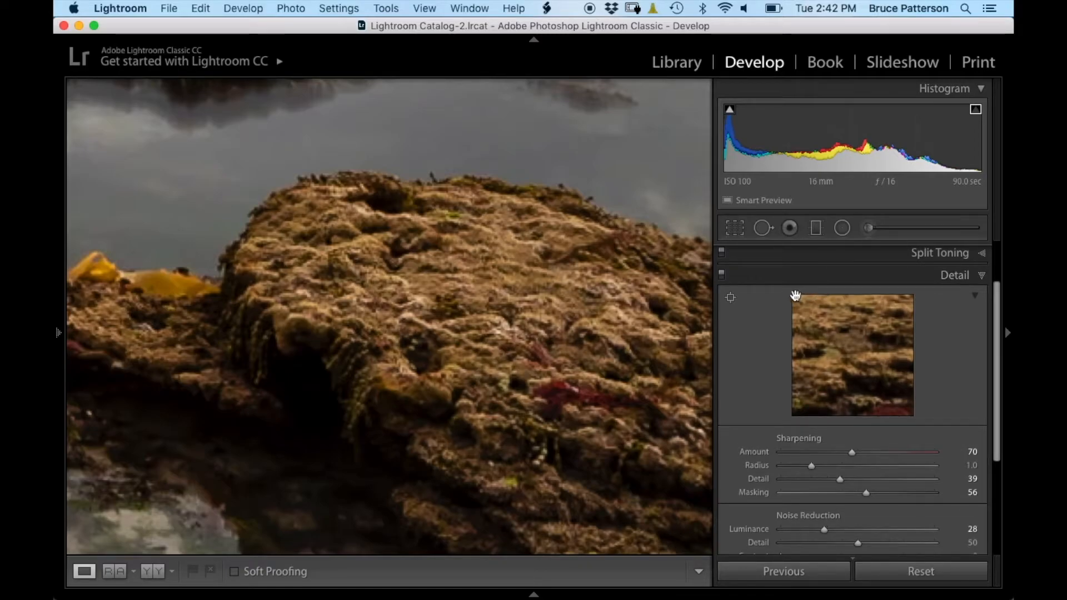
pyautogui.click(436, 286)
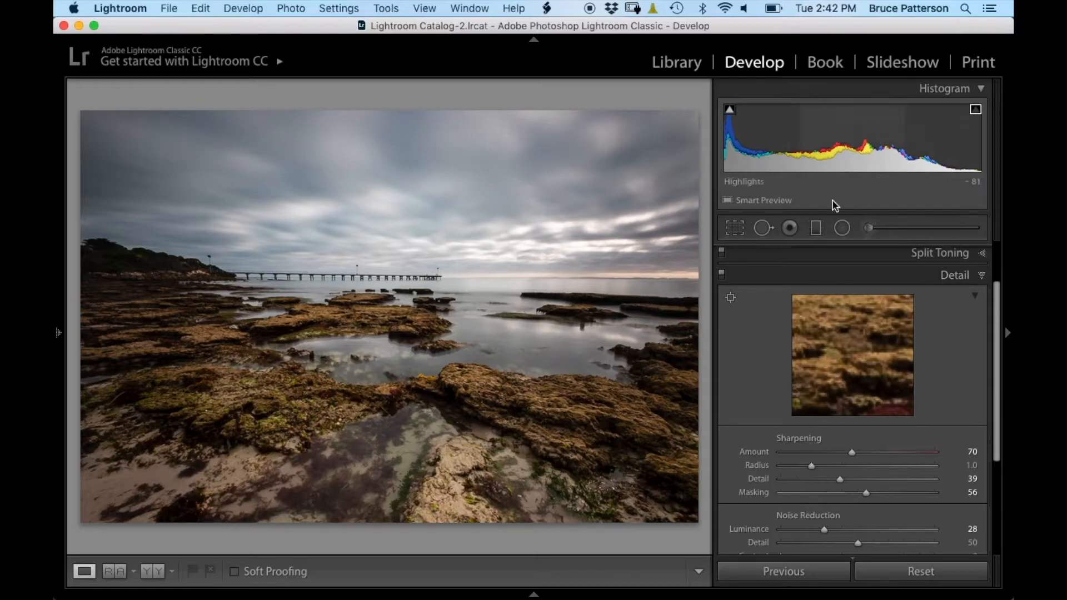
# Add a level graduated filter over the sky, centred on the horizon, with Exposure -0.27 and Highlights -47.
pyautogui.click(816, 231)
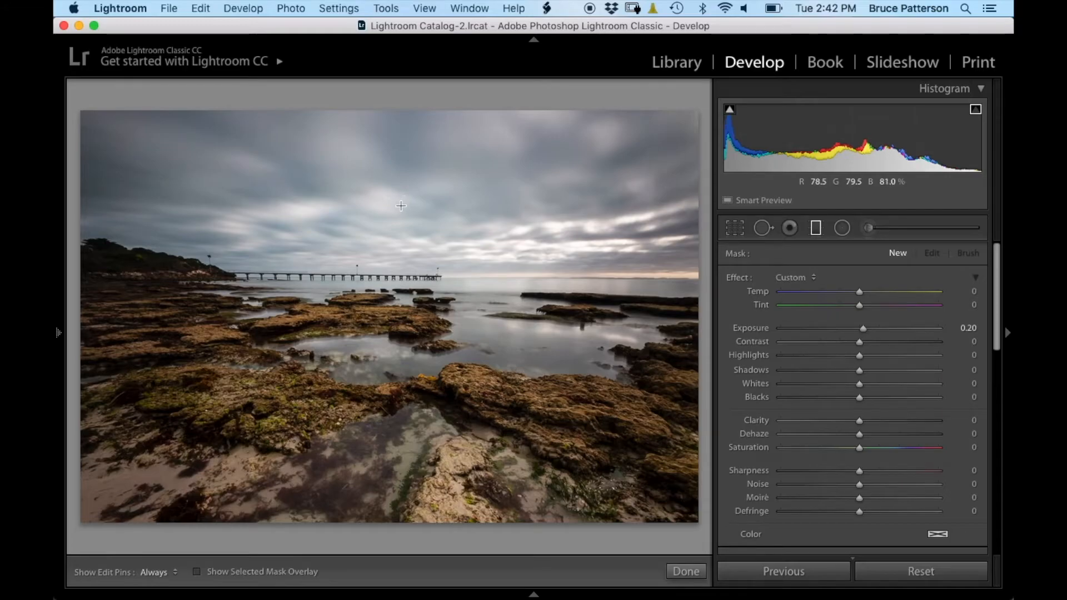
pyautogui.moveTo(400, 221); pyautogui.dragTo(400, 309)
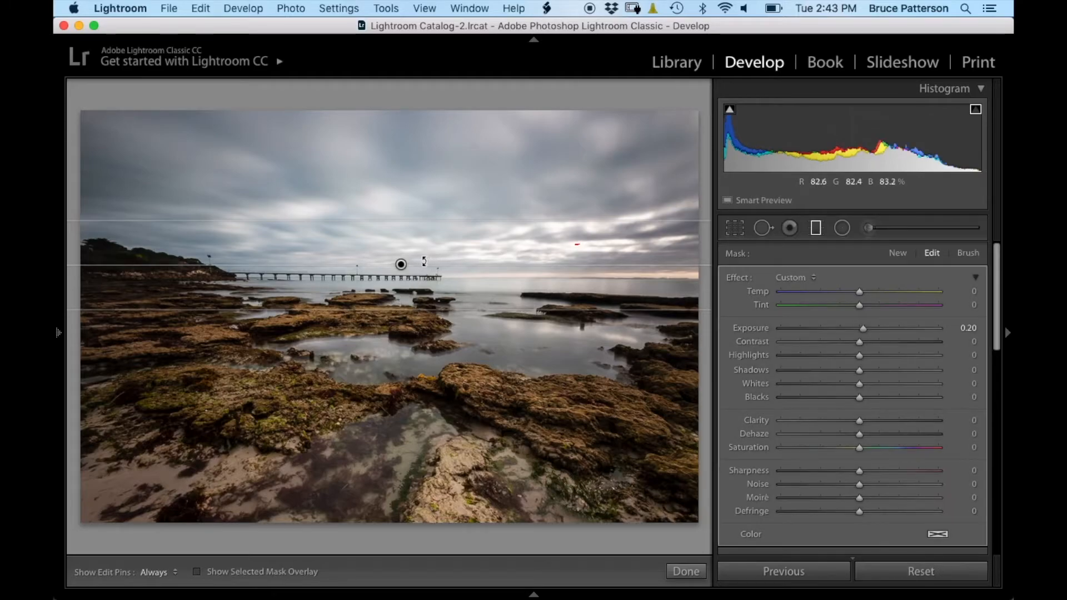
pyautogui.moveTo(401, 264); pyautogui.dragTo(399, 279)
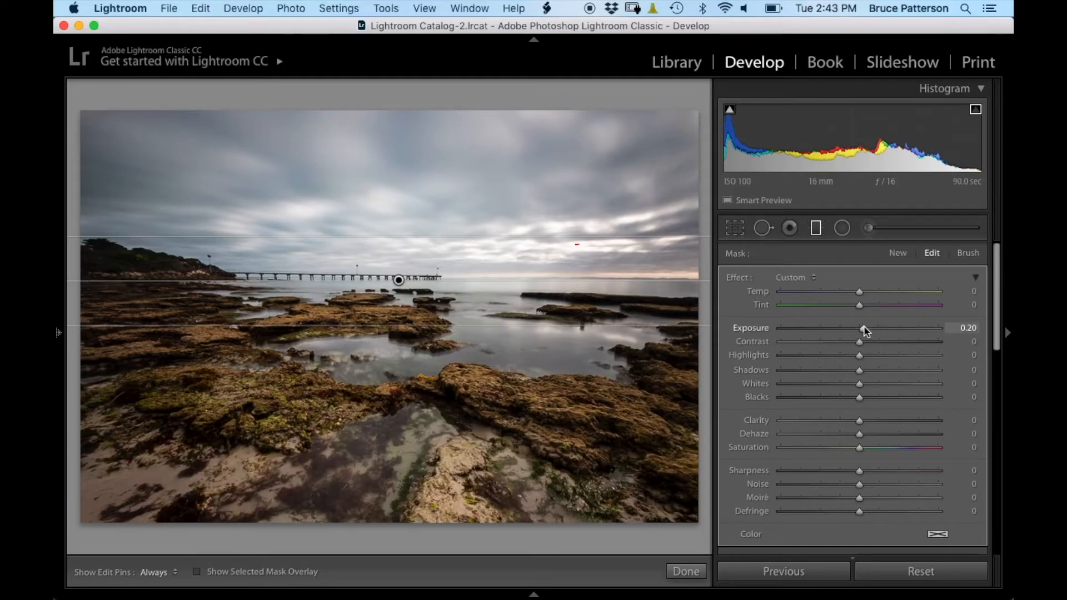
pyautogui.moveTo(862, 329); pyautogui.dragTo(851, 328)
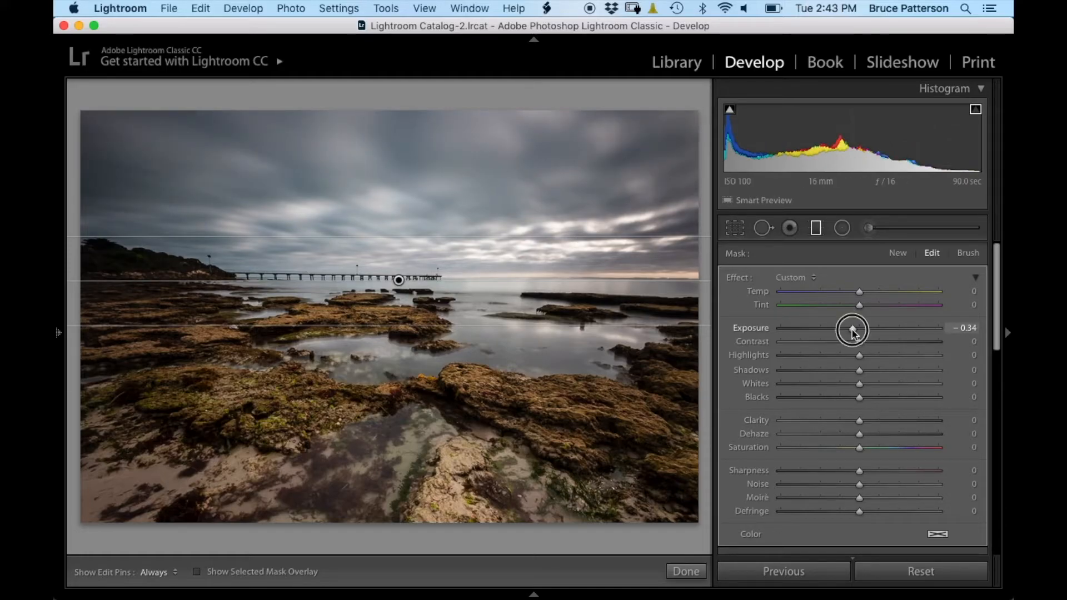
pyautogui.moveTo(854, 332); pyautogui.dragTo(855, 329)
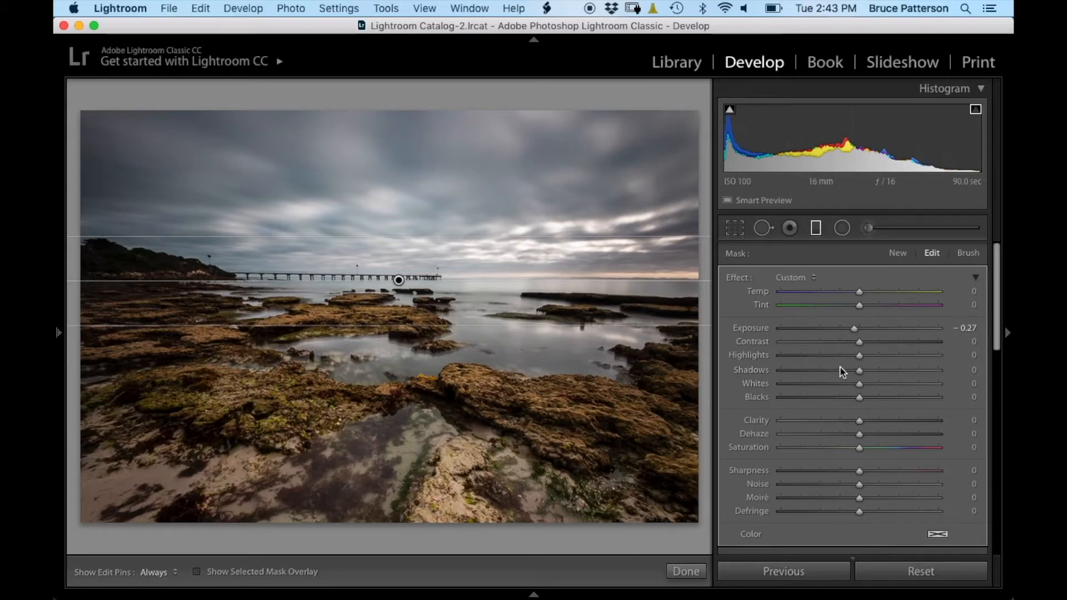
pyautogui.moveTo(860, 356); pyautogui.dragTo(825, 359)
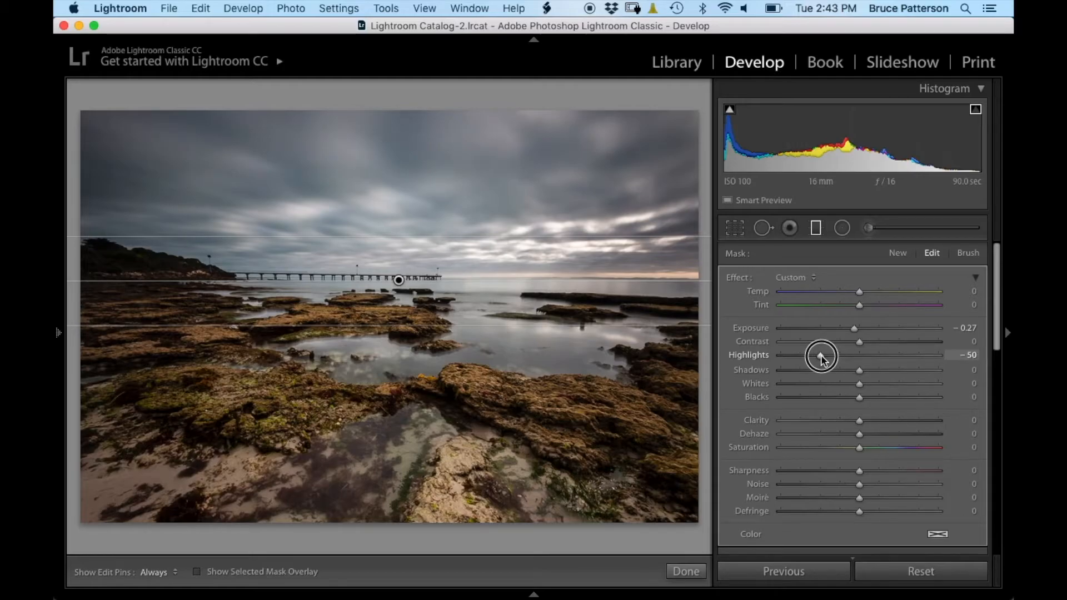
pyautogui.moveTo(823, 355); pyautogui.dragTo(823, 356)
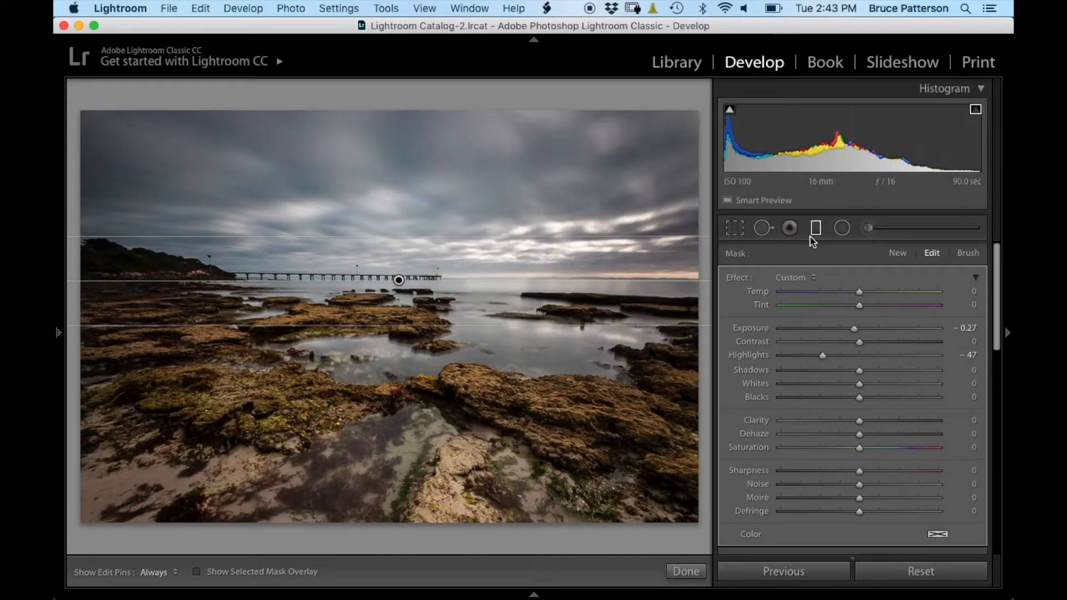
# Add a second level graduated filter over the foreground, centred just below the horizon, with Exposure -0.34, Shadows 19 and Blacks -6.
pyautogui.click(897, 255)
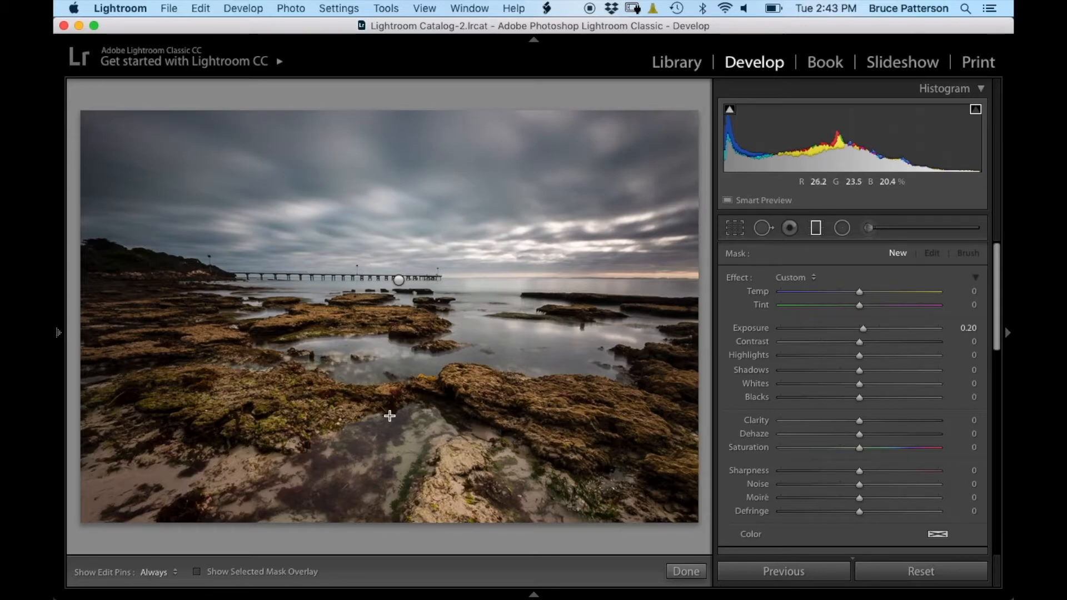
pyautogui.press('shift')
pyautogui.moveTo(394, 415); pyautogui.dragTo(397, 301)
pyautogui.moveTo(393, 358); pyautogui.dragTo(396, 320)
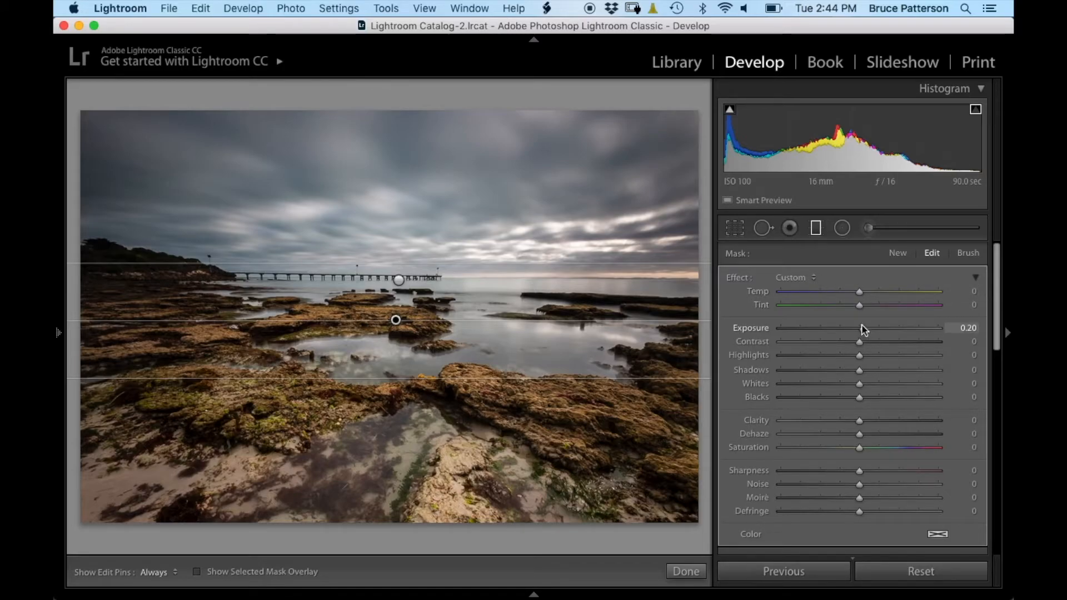
pyautogui.moveTo(864, 329); pyautogui.dragTo(856, 330)
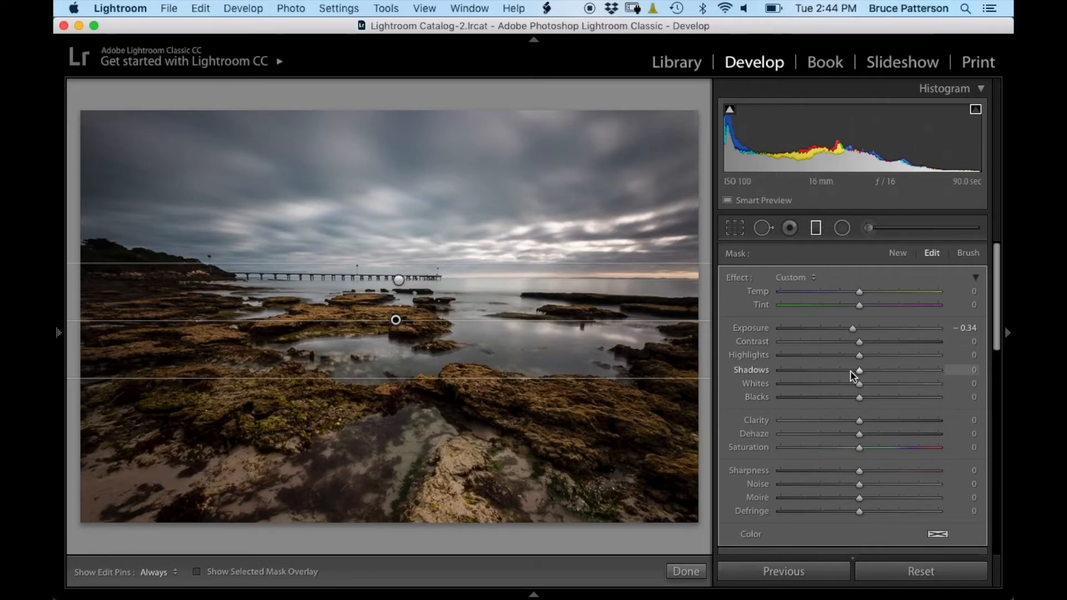
pyautogui.moveTo(860, 370)
pyautogui.mouseDown()
pyautogui.moveTo(839, 370)
pyautogui.moveTo(874, 376)
pyautogui.mouseUp()
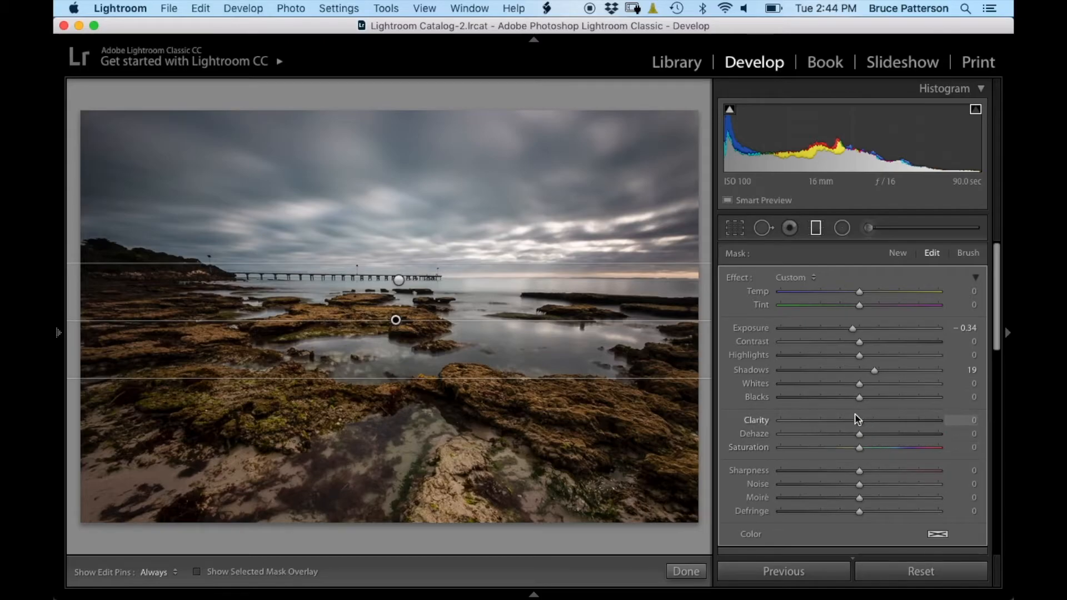
pyautogui.moveTo(860, 399); pyautogui.dragTo(856, 399)
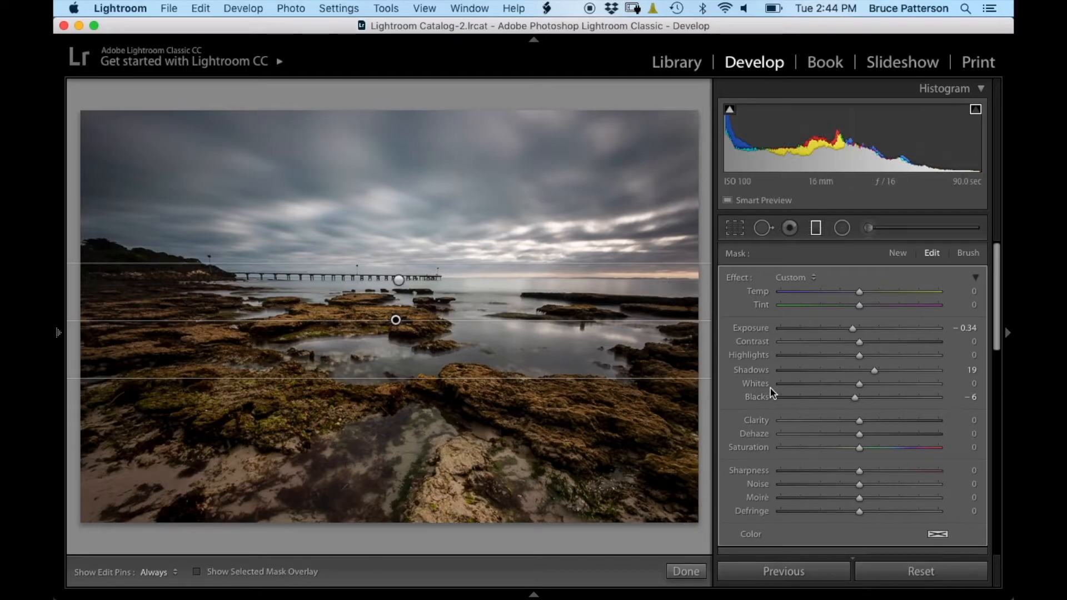
# Compare the photo with the graduated filters off and on, leave them on, and finish the filter editing.
pyautogui.scroll(-5, 771, 393)
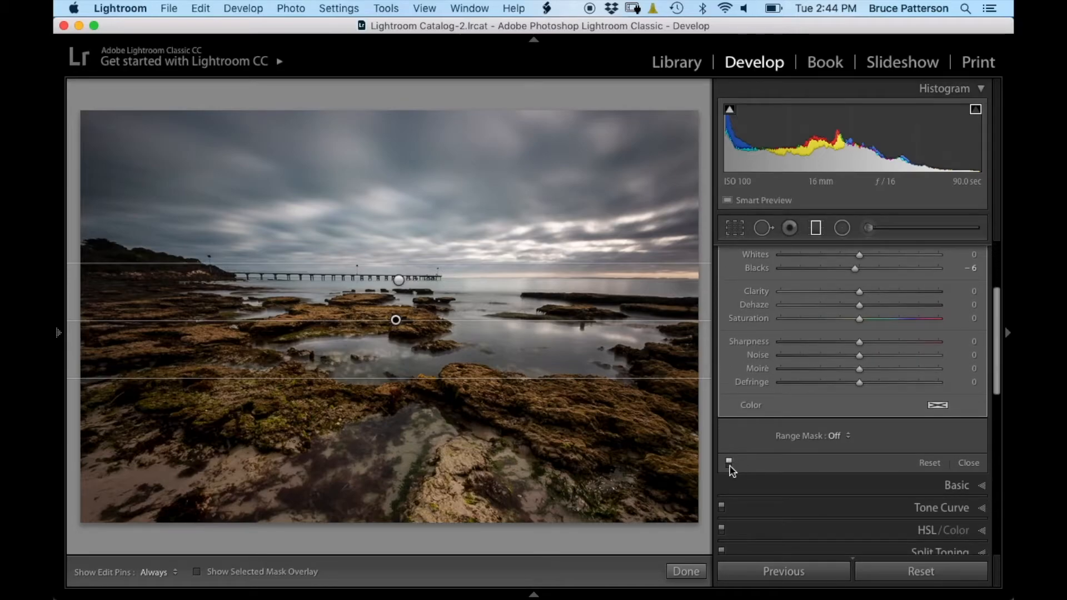
pyautogui.click(729, 464)
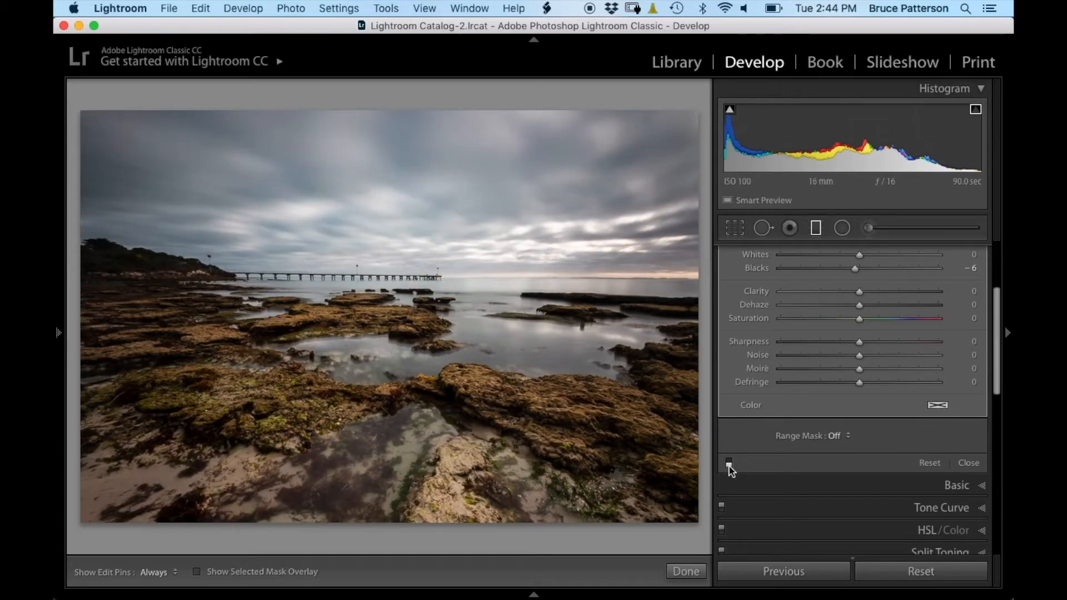
pyautogui.click(729, 463)
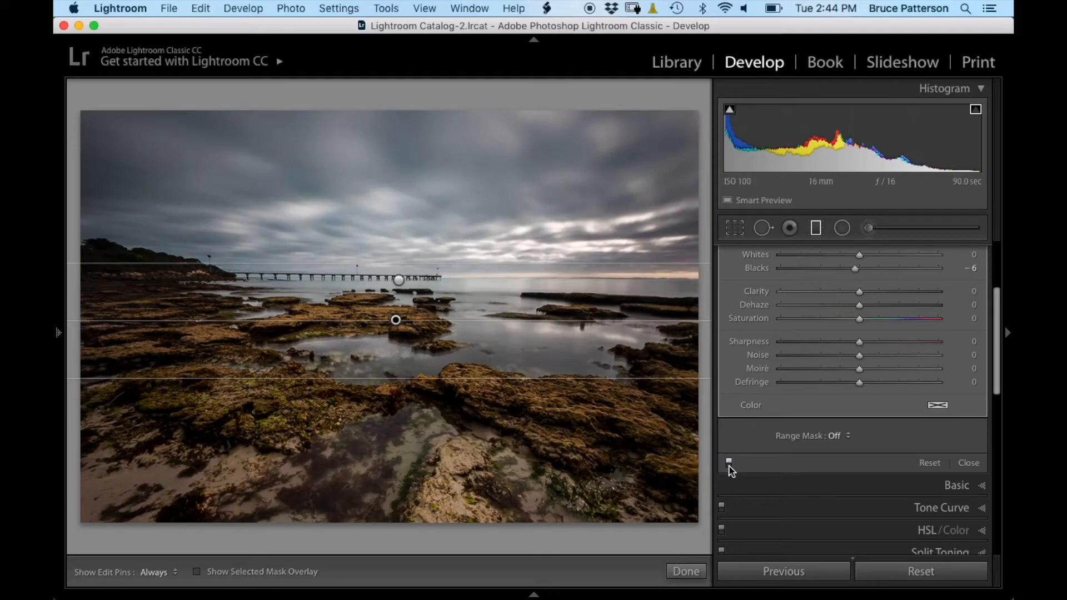
pyautogui.click(729, 464)
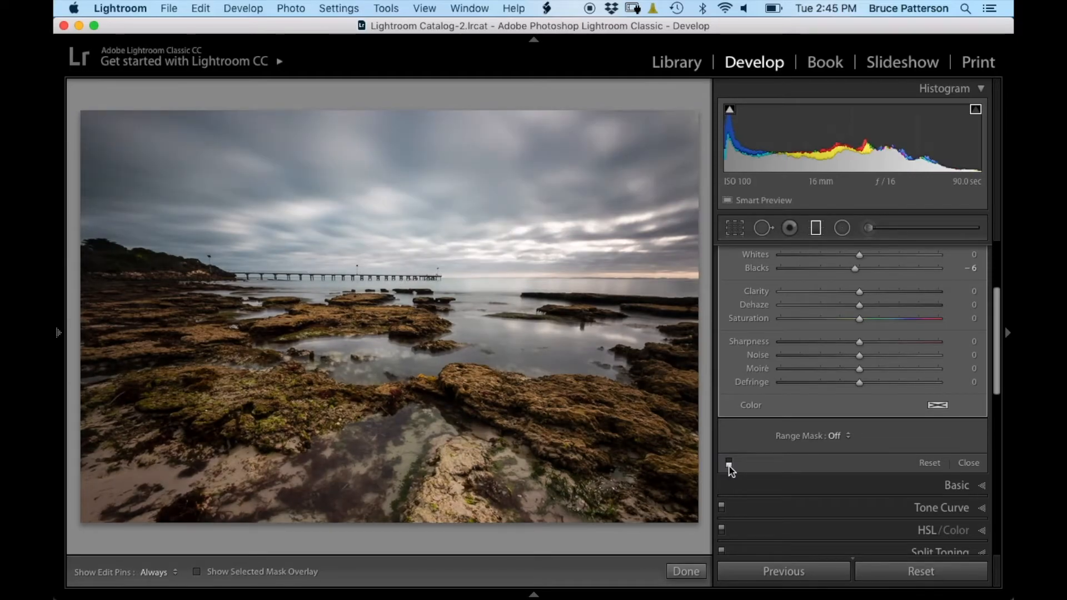
pyautogui.click(729, 464)
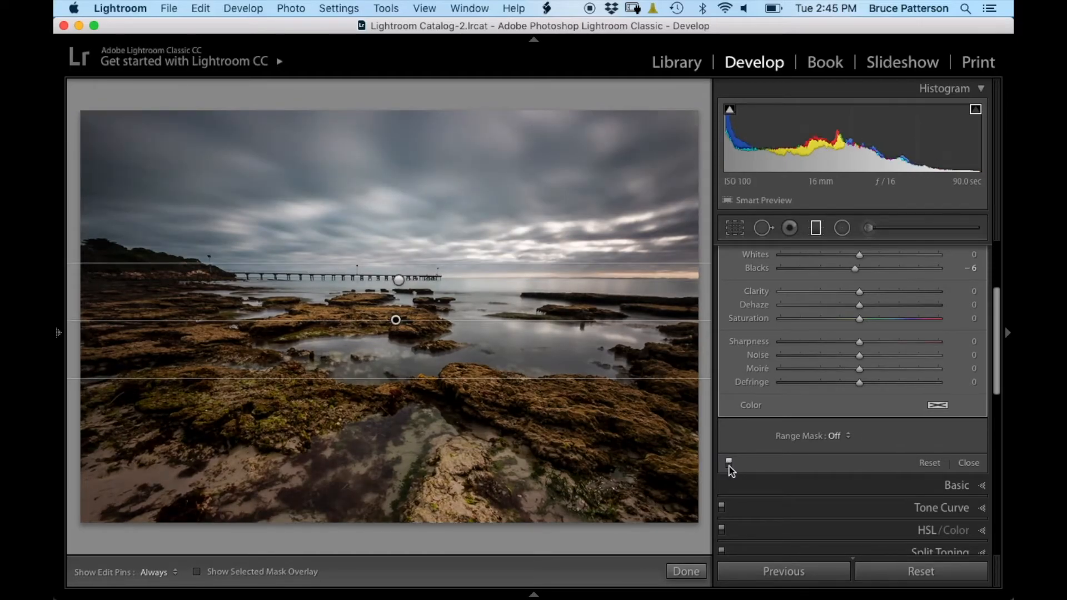
pyautogui.click(730, 464)
pyautogui.click(729, 463)
pyautogui.click(689, 573)
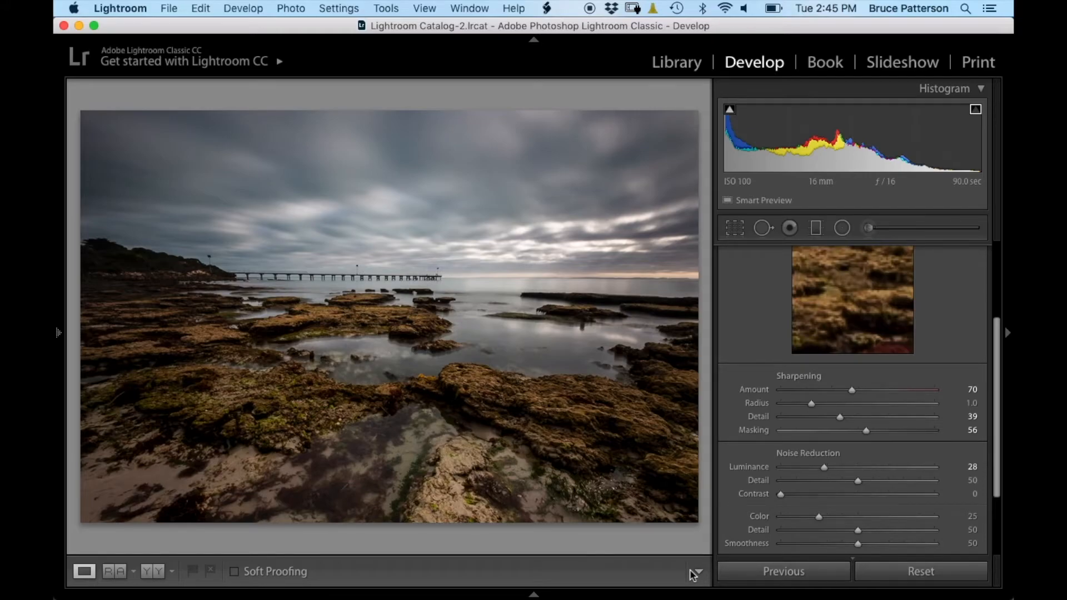
# Compare the photo with its Before version, then return to the edited version.
pyautogui.press('\\')
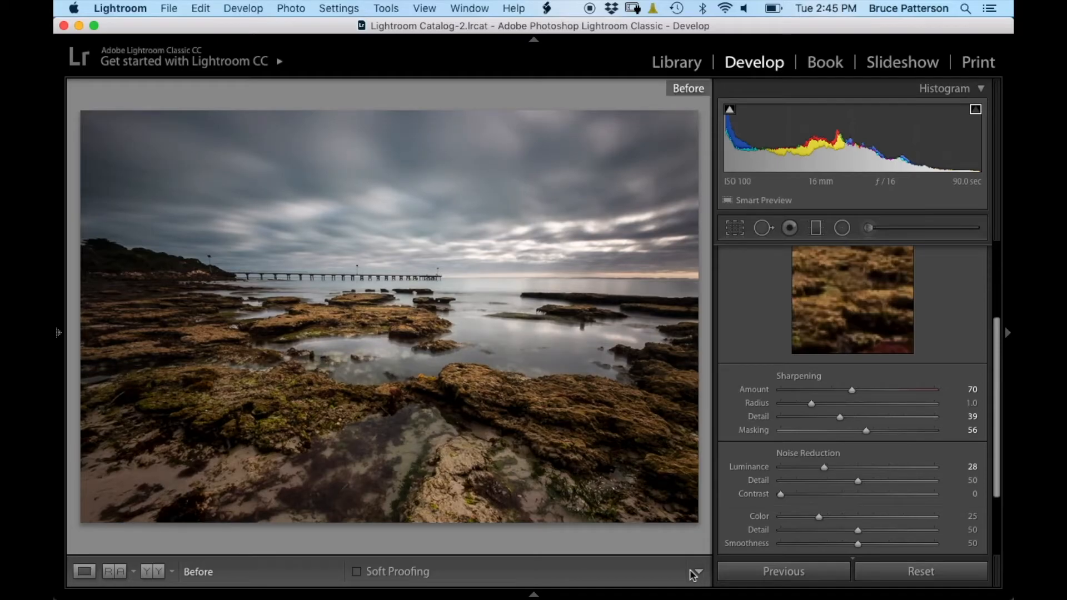
pyautogui.press('\\')
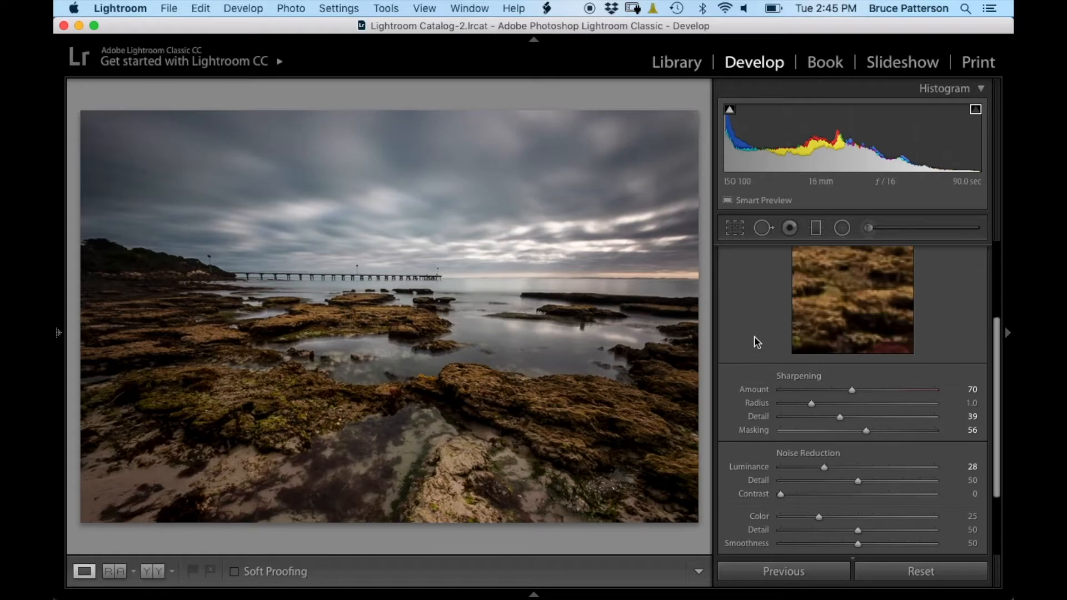
# Set up Spot Removal in Heal mode with brush Size 29, zoomed in on the photo's upper-left corner.
pyautogui.click(763, 228)
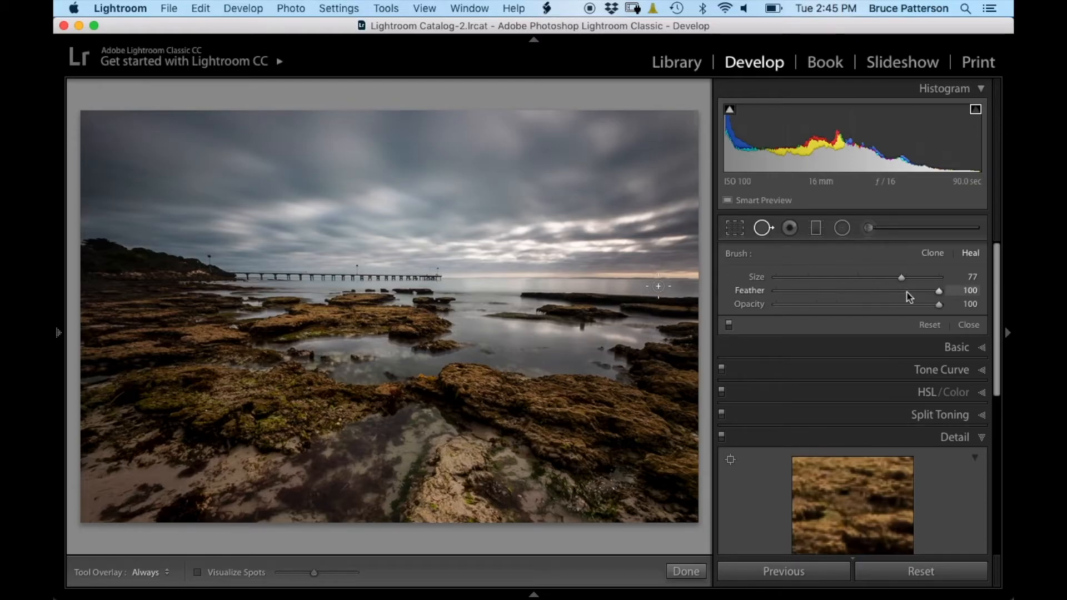
pyautogui.click(968, 326)
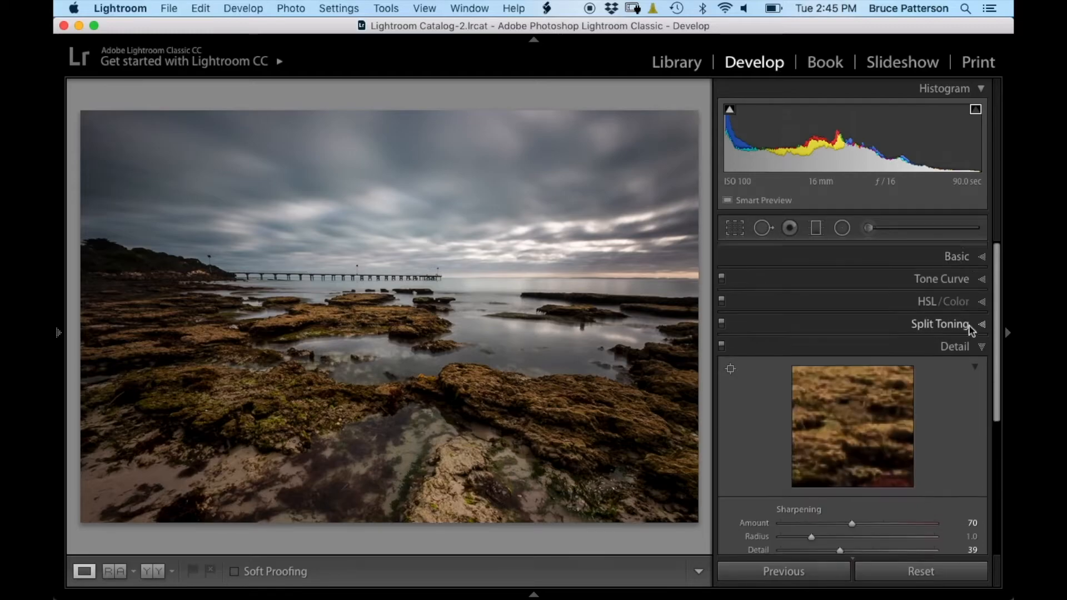
pyautogui.click(338, 354)
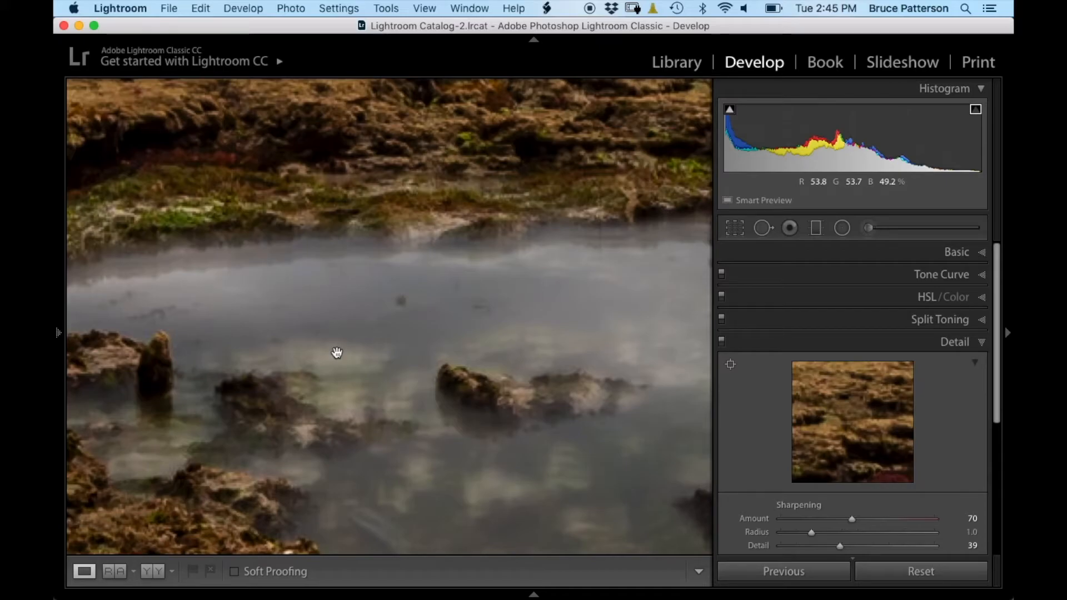
pyautogui.press('Right')
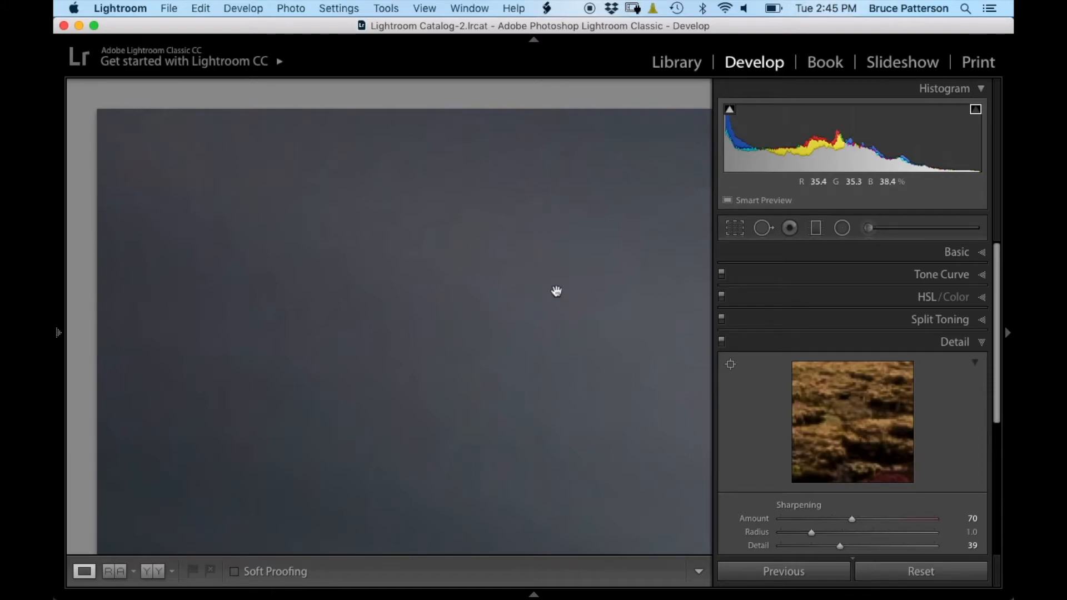
pyautogui.click(762, 229)
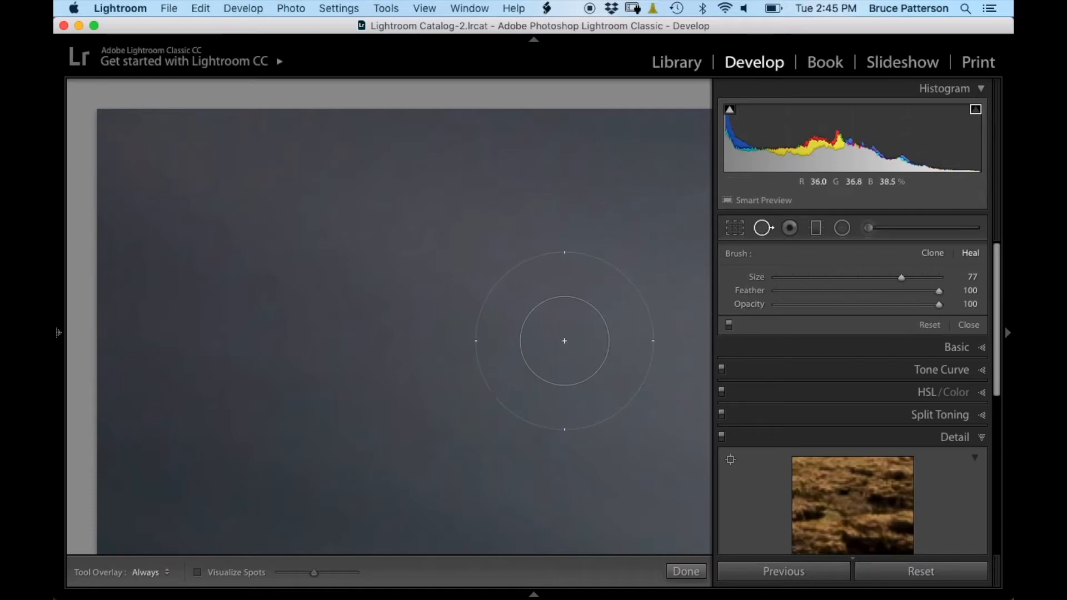
pyautogui.scroll(-3, 537, 315)
pyautogui.scroll(-10, 537, 315)
pyautogui.scroll(-20, 537, 314)
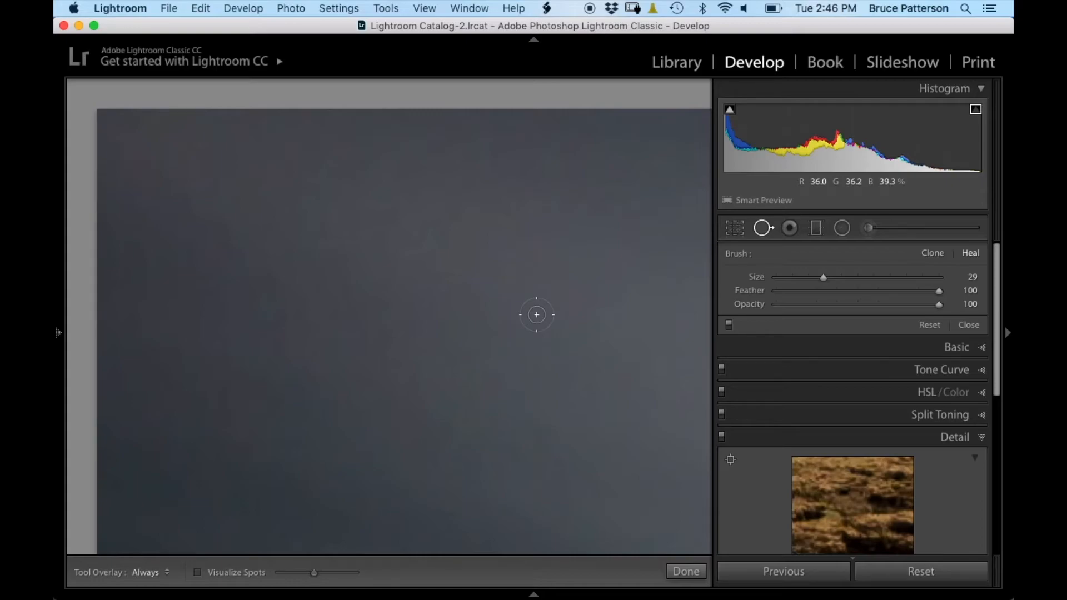
# Inspect the magnified photo section by section for dust spots, working down each strip from the left edge towards the middle.
pyautogui.press('pagedown')
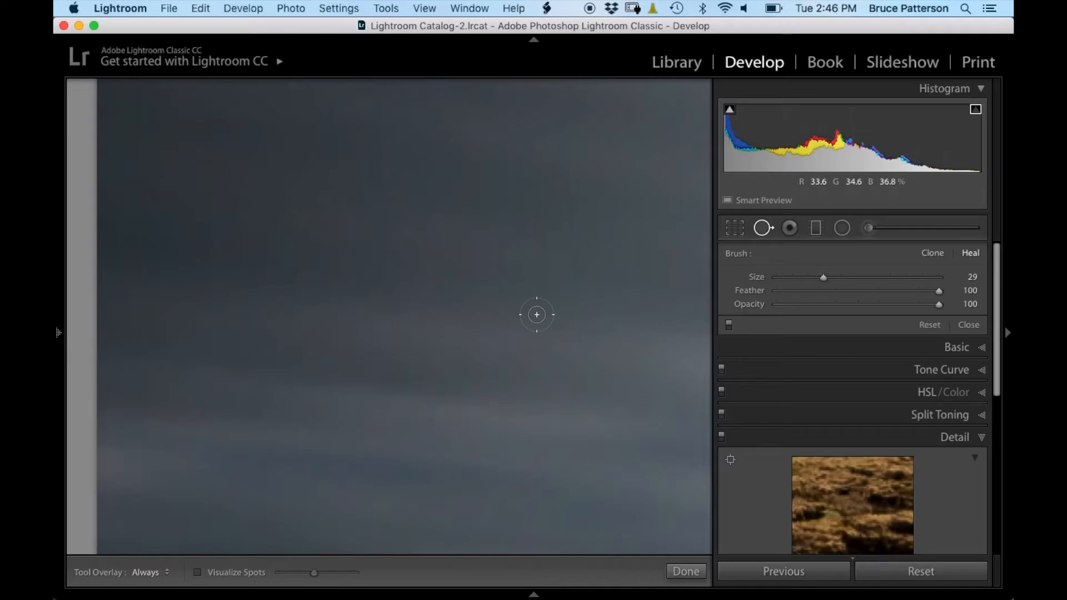
pyautogui.press('pagedown')
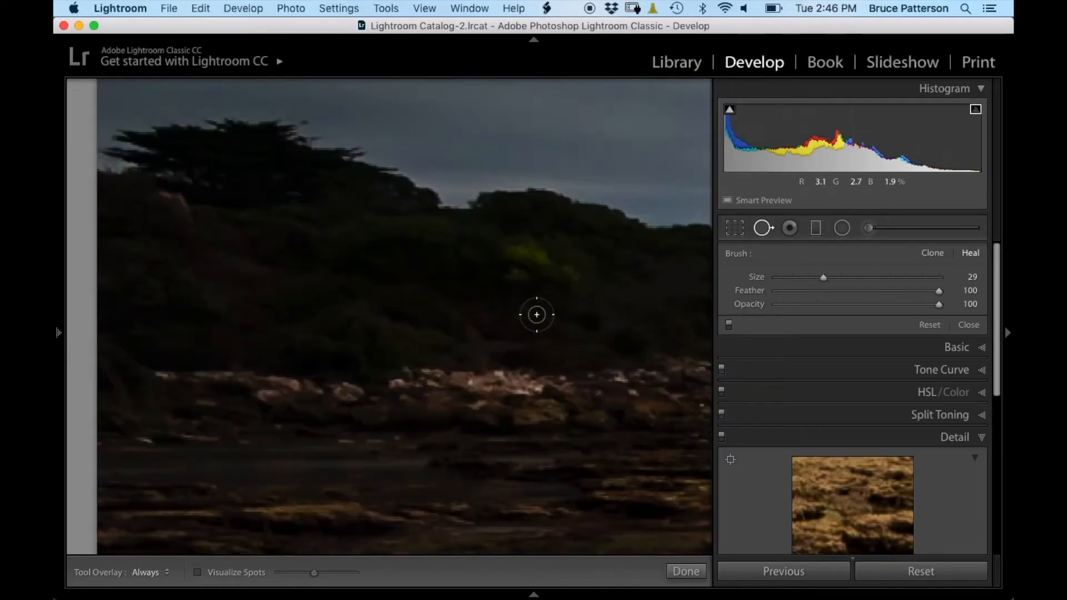
pyautogui.press('pagedown')
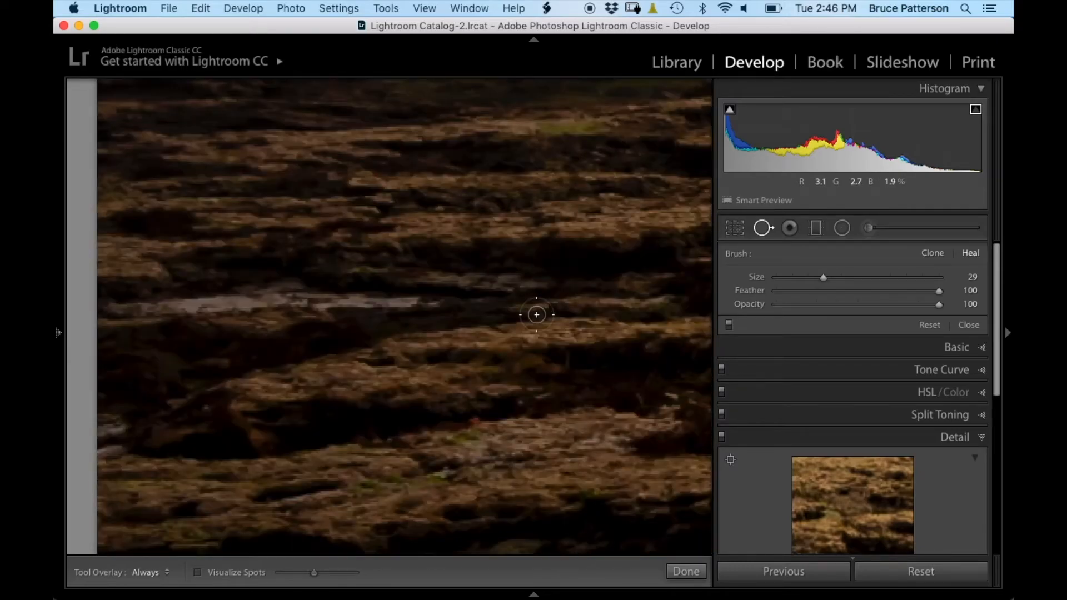
pyautogui.press('pagedown')
pyautogui.press('pagedown')
pyautogui.press('pagedown')
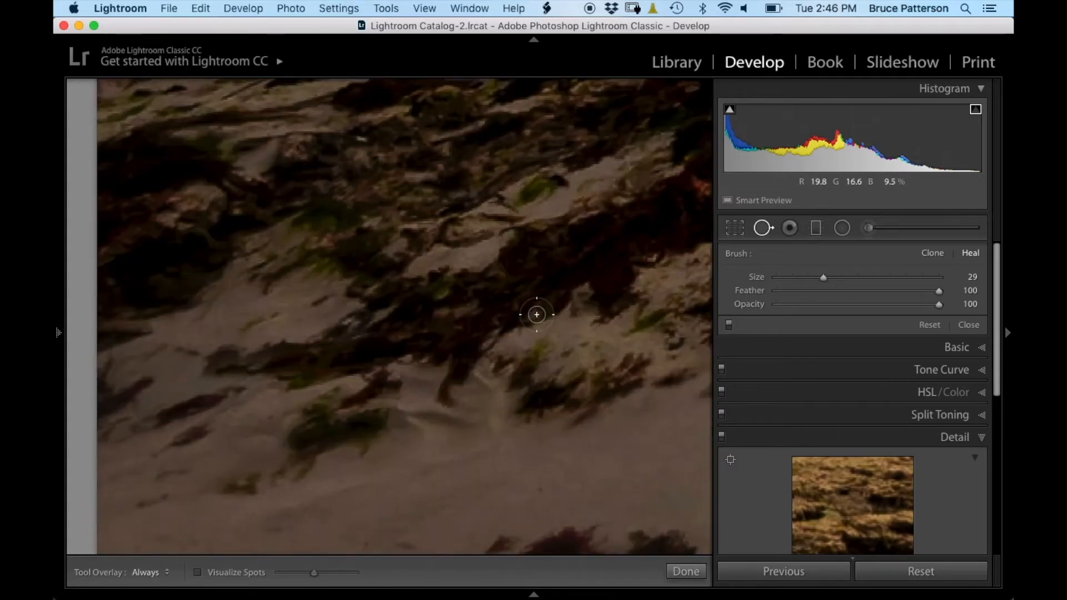
pyautogui.press('pagedown')
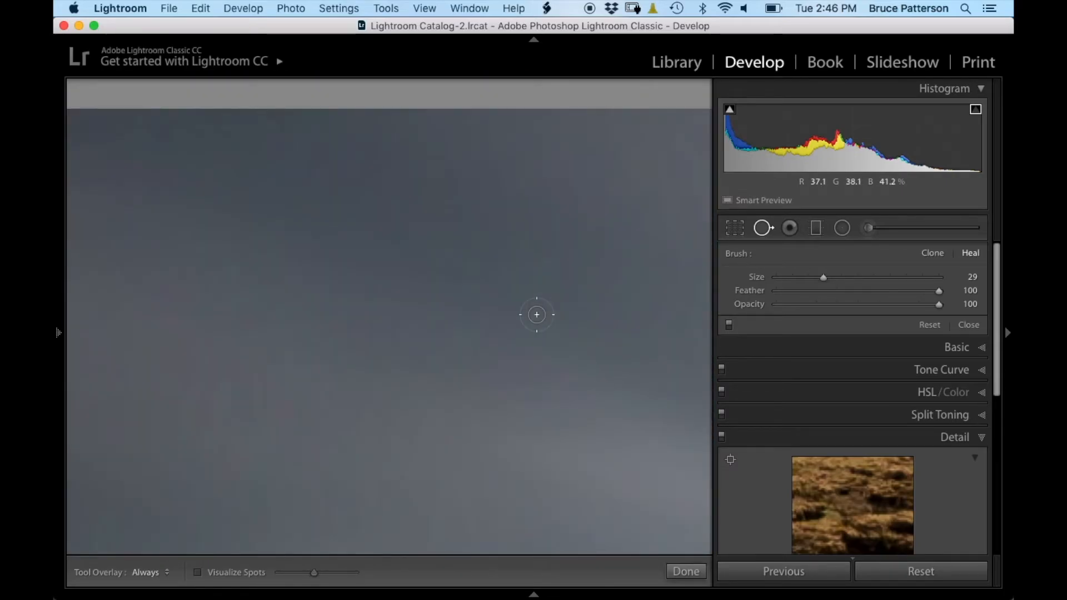
pyautogui.press('pagedown')
pyautogui.press('pagedown')
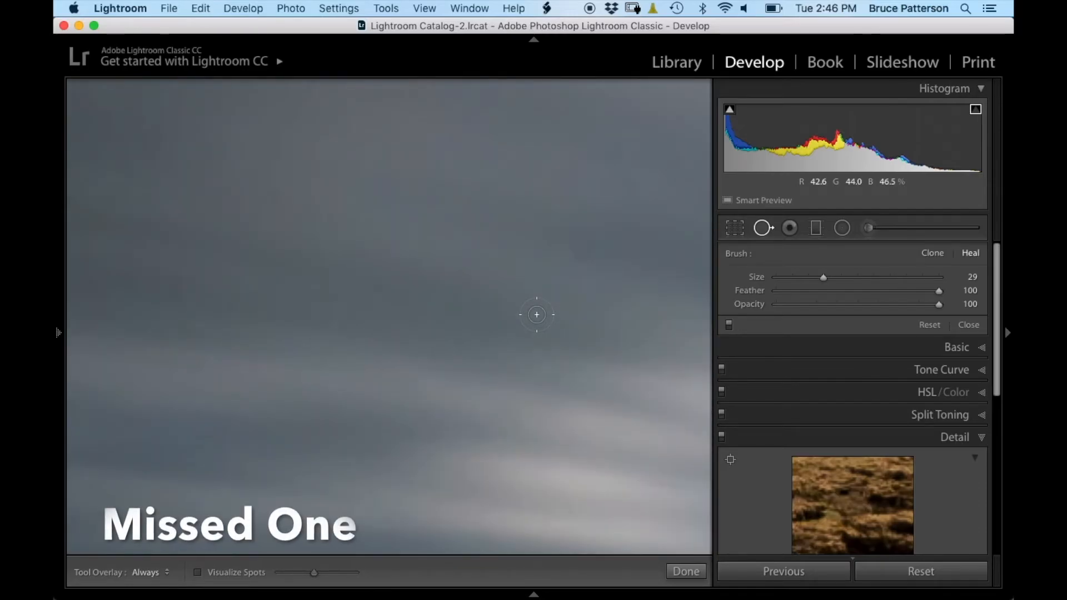
pyautogui.press('pagedown')
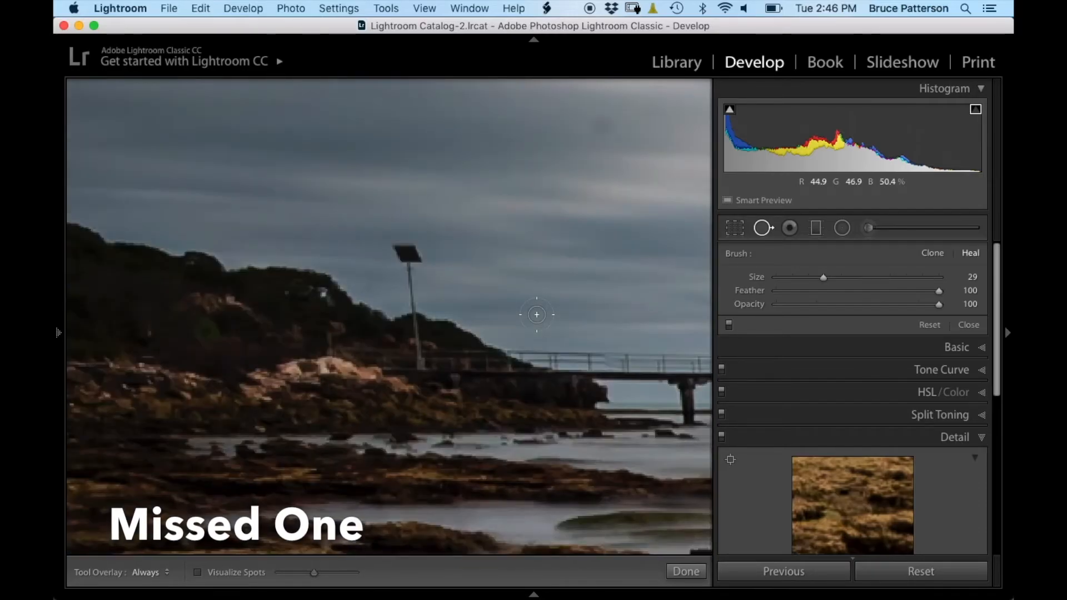
pyautogui.press('pagedown')
pyautogui.press('pagedown')
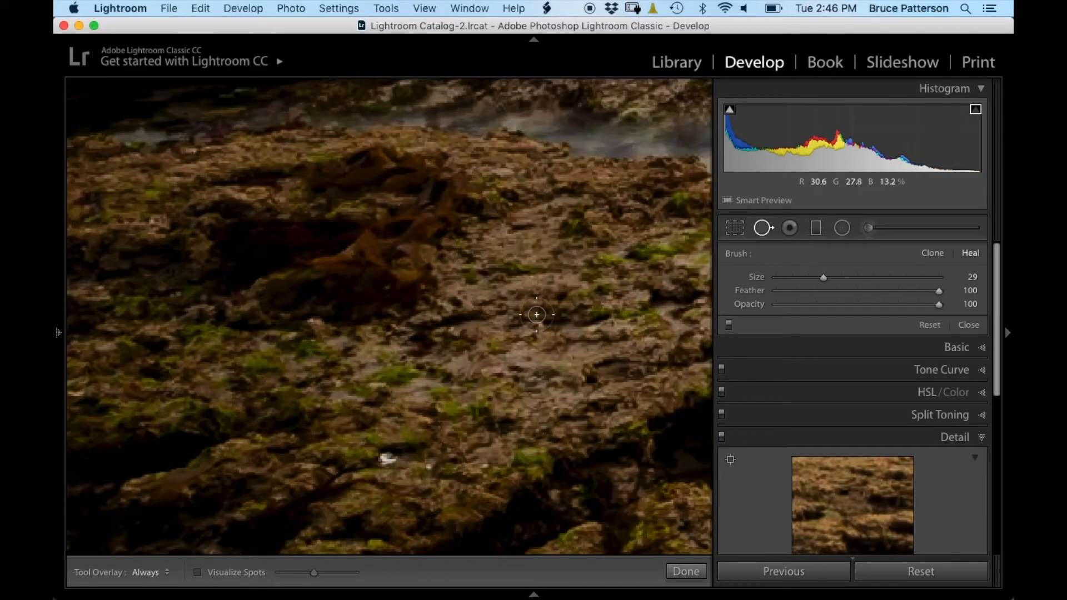
pyautogui.press('pagedown')
pyautogui.press('pagedown')
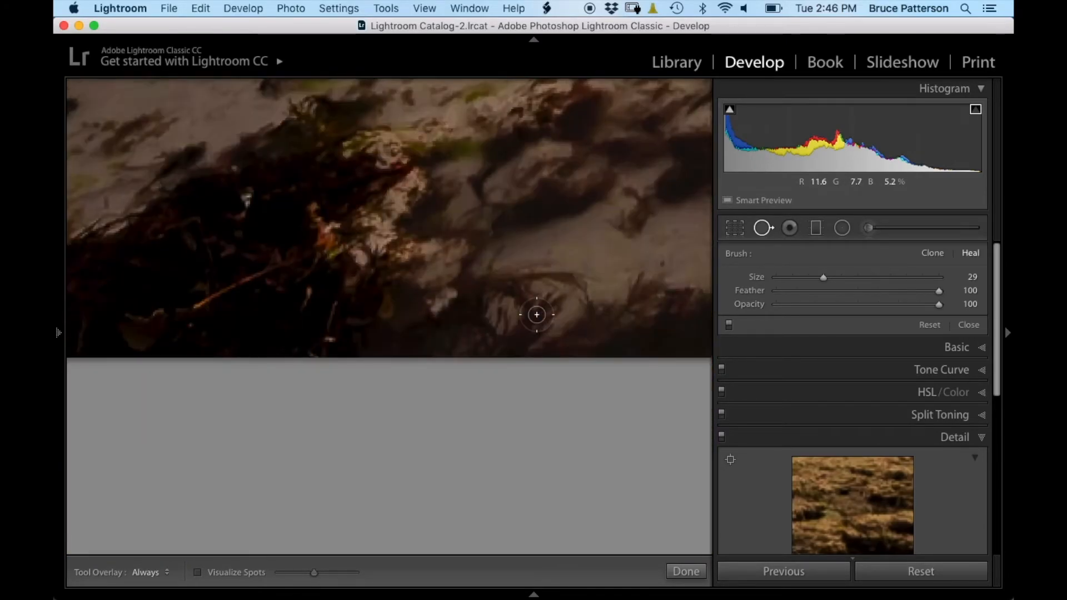
pyautogui.press('pagedown')
pyautogui.press('pagedown')
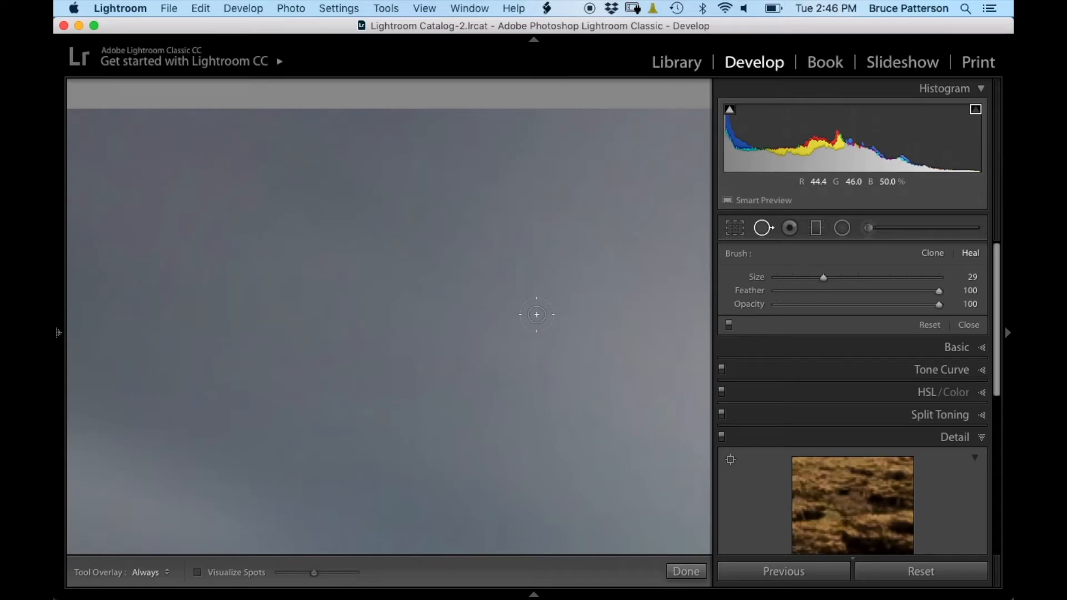
pyautogui.press('pagedown')
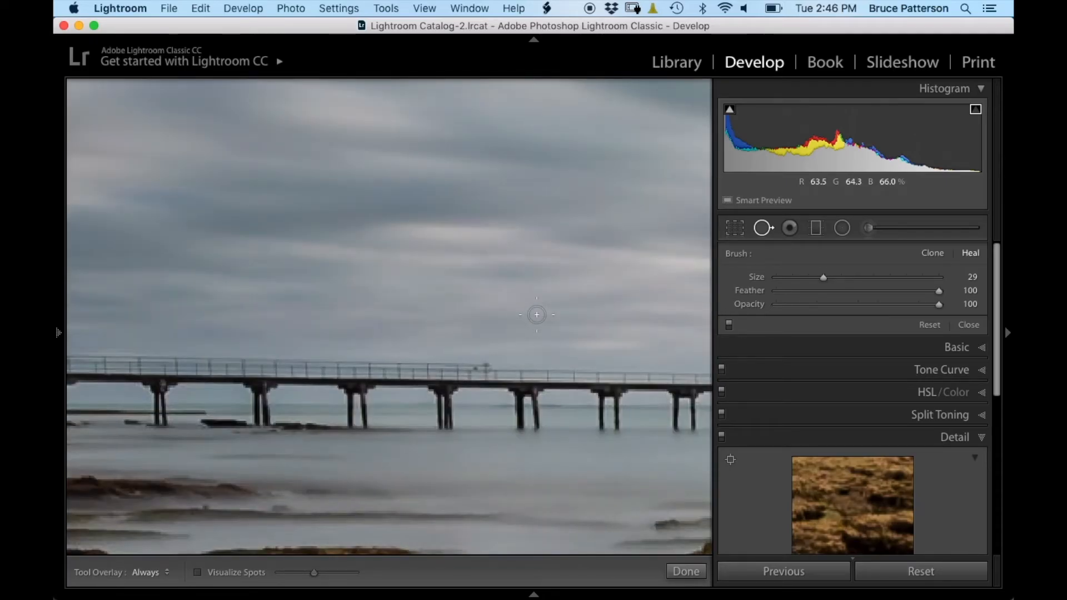
pyautogui.press('pagedown')
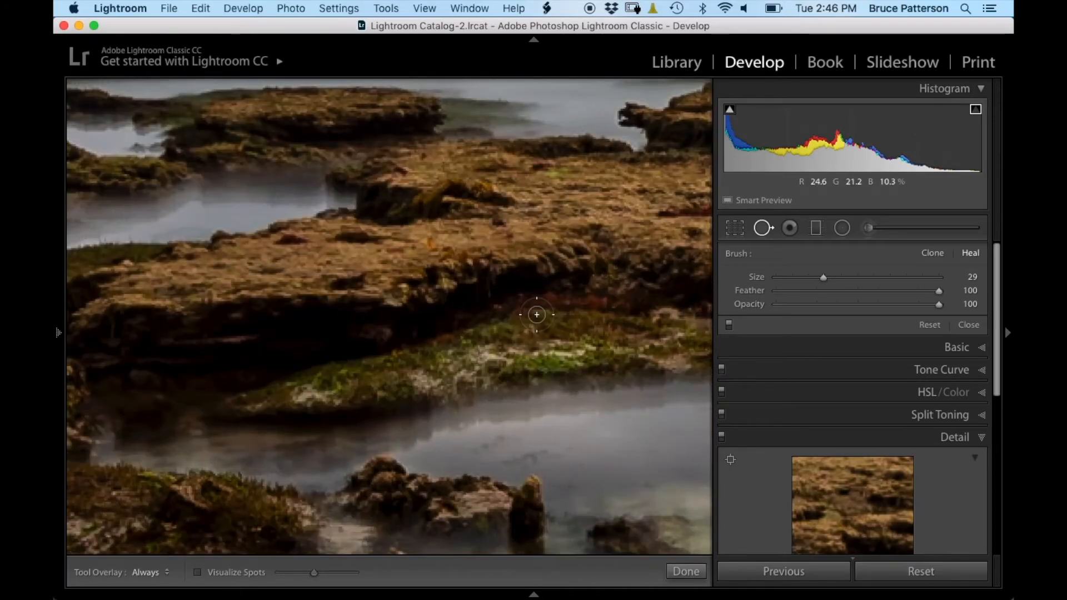
pyautogui.press('pagedown')
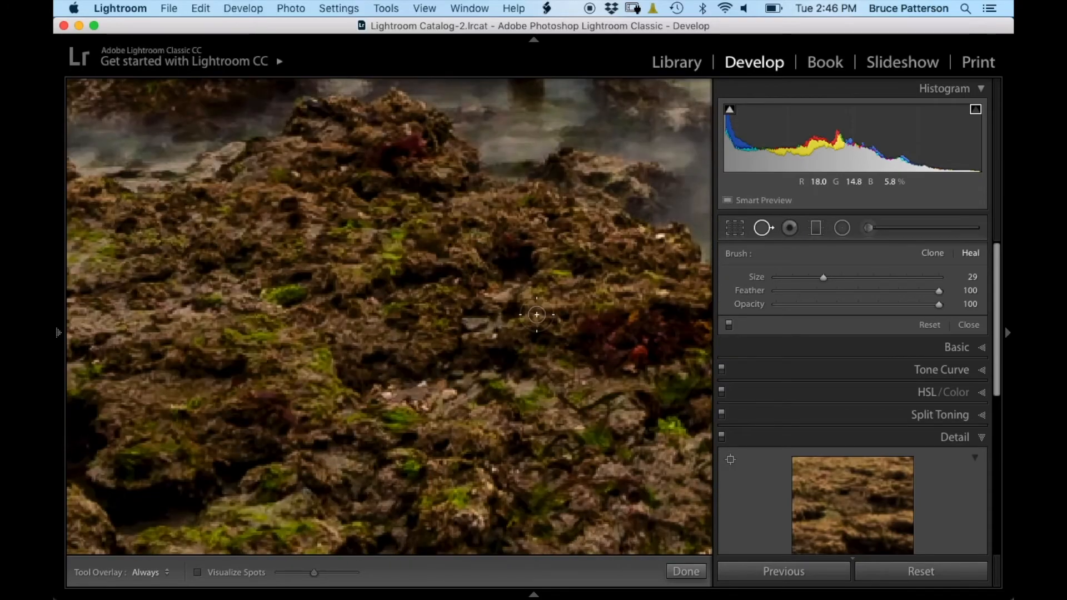
pyautogui.press('pagedown')
pyautogui.press('pagedown')
pyautogui.press('pagedown')
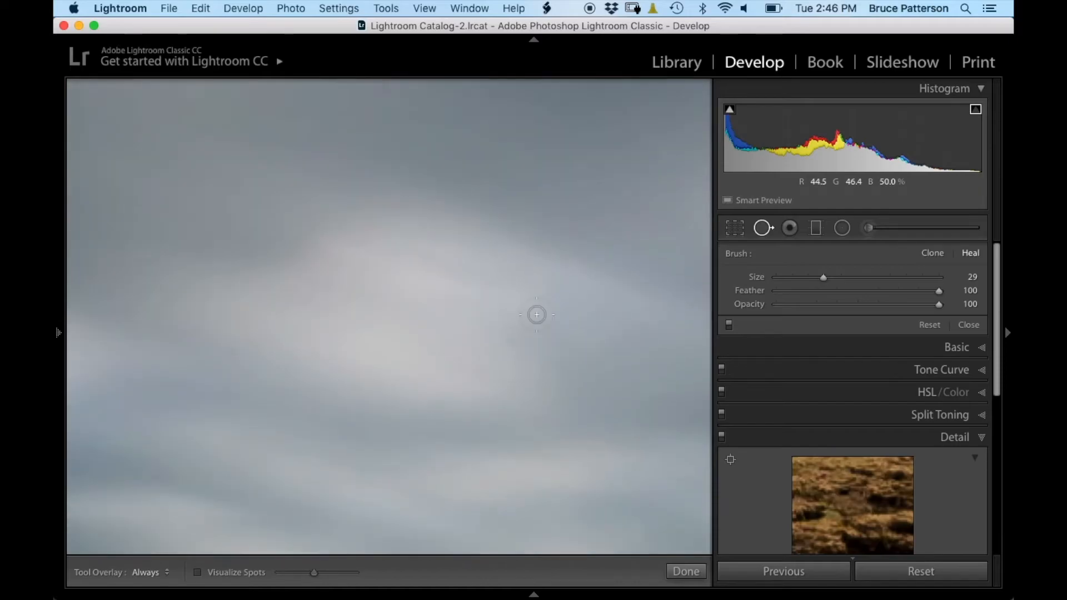
# Heal three dark spots in the water of the rock pool below the ledge, using Size 29.
pyautogui.press('z')
pyautogui.press('z')
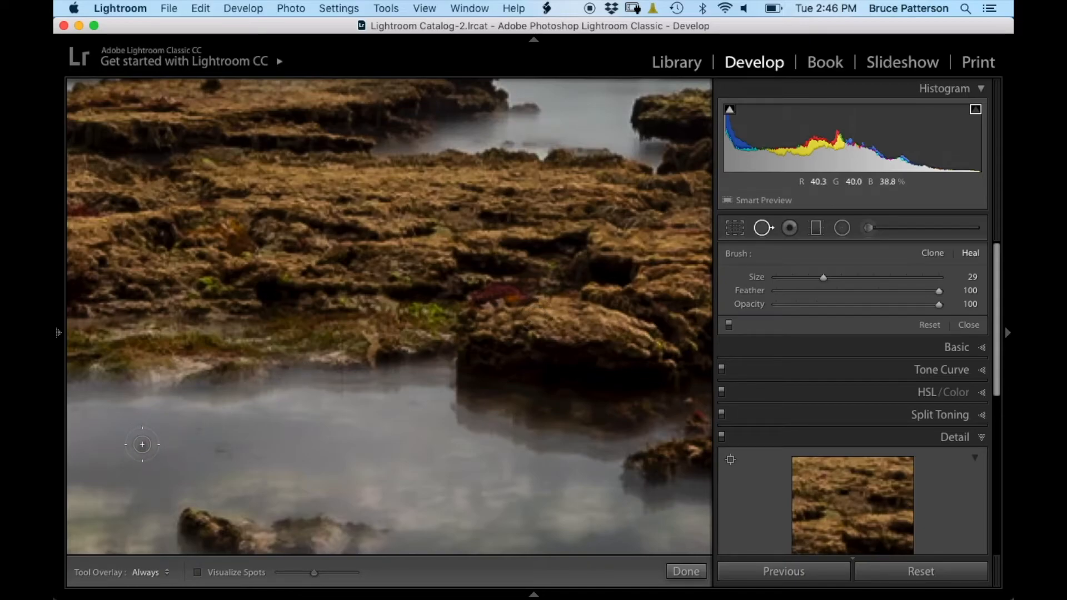
pyautogui.click(144, 445)
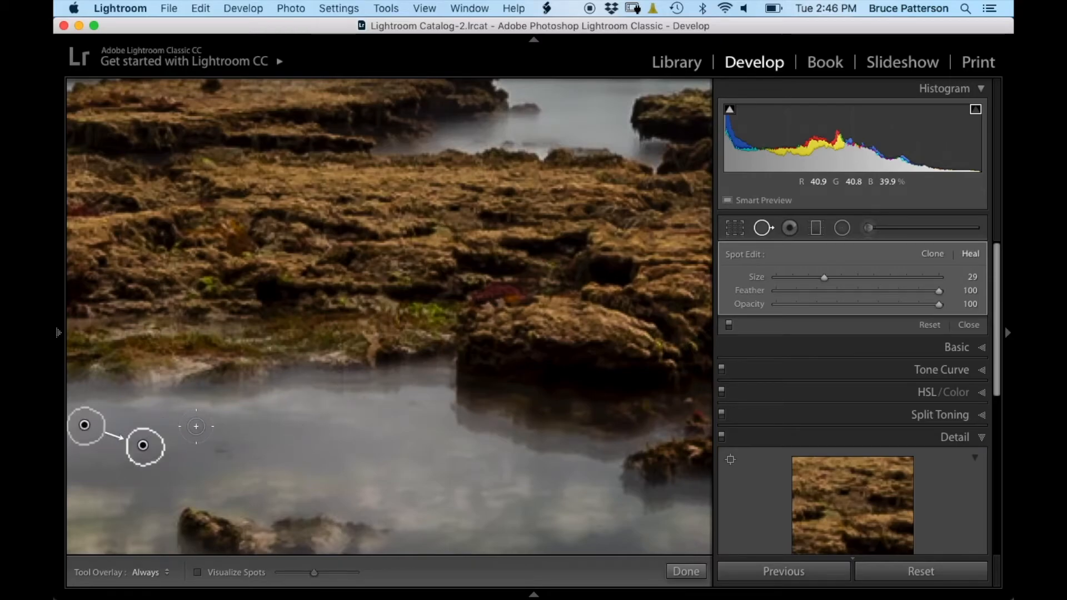
pyautogui.click(201, 429)
pyautogui.click(216, 447)
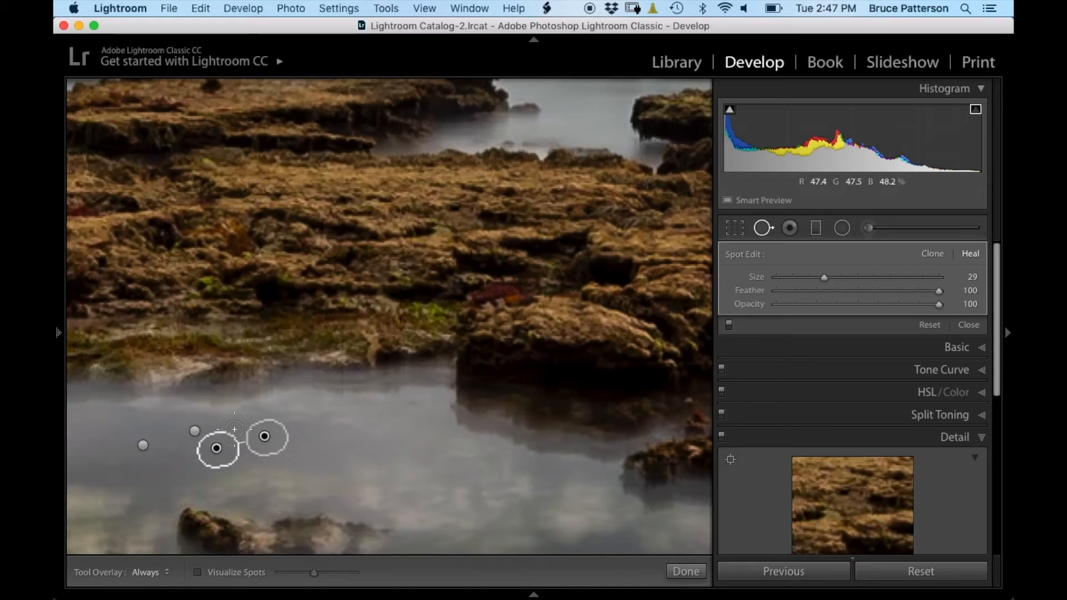
# Continue inspecting the magnified photo for dust spots, from below the healed rock pool through the next strips to the right.
pyautogui.press('pagedown')
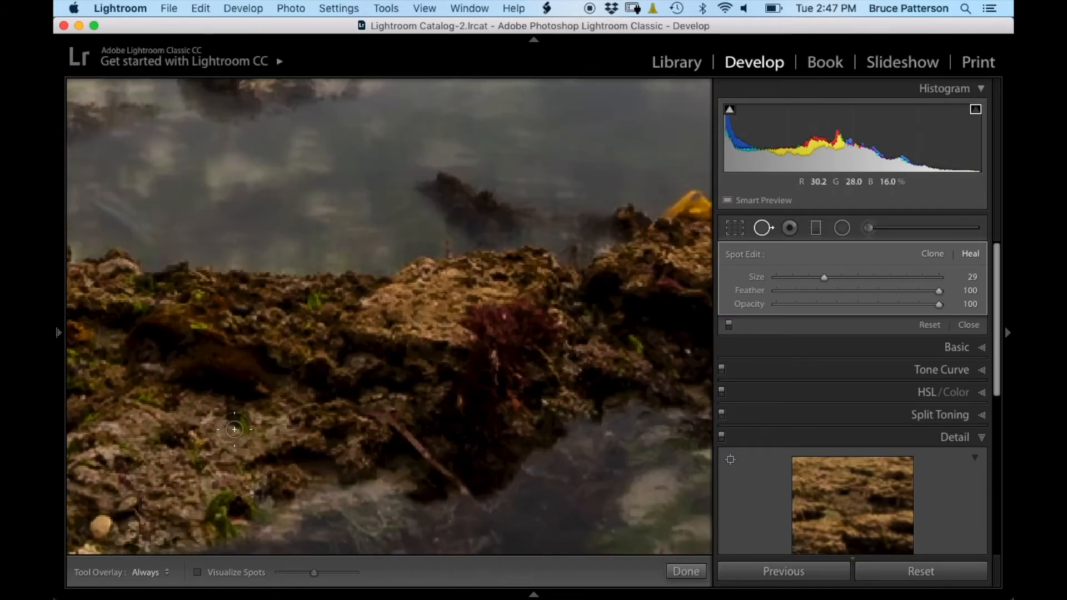
pyautogui.press('pagedown')
pyautogui.press('pagedown')
pyautogui.press('pagedown')
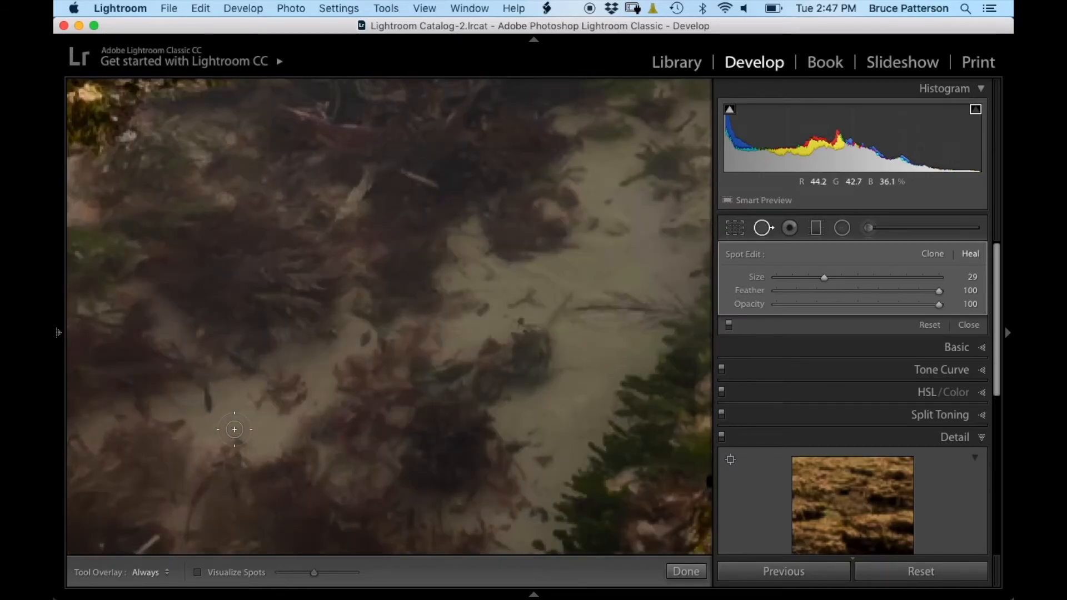
pyautogui.press('pagedown')
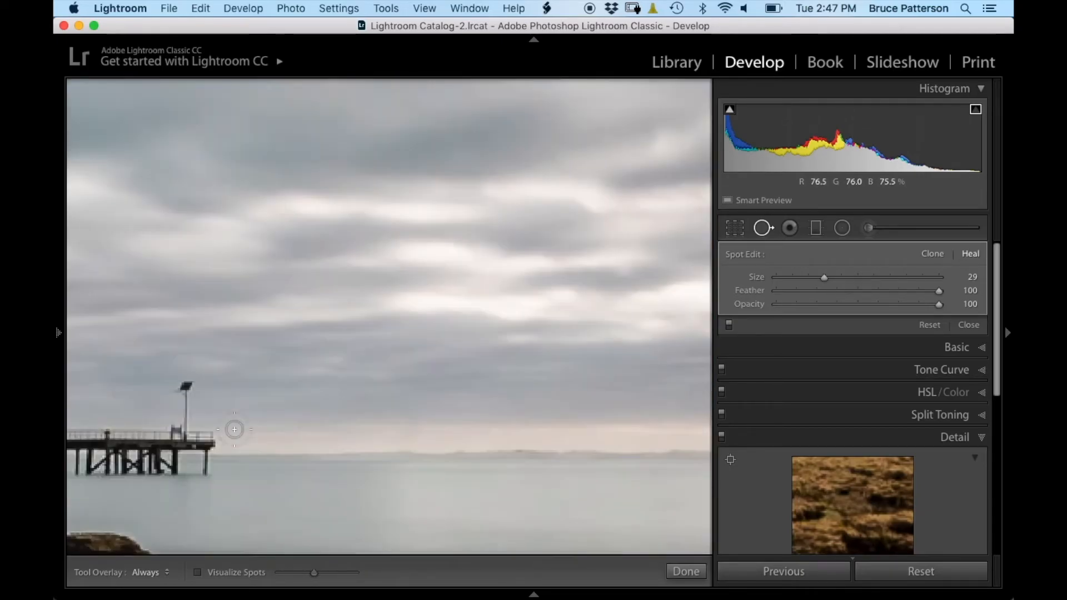
pyautogui.press('pagedown')
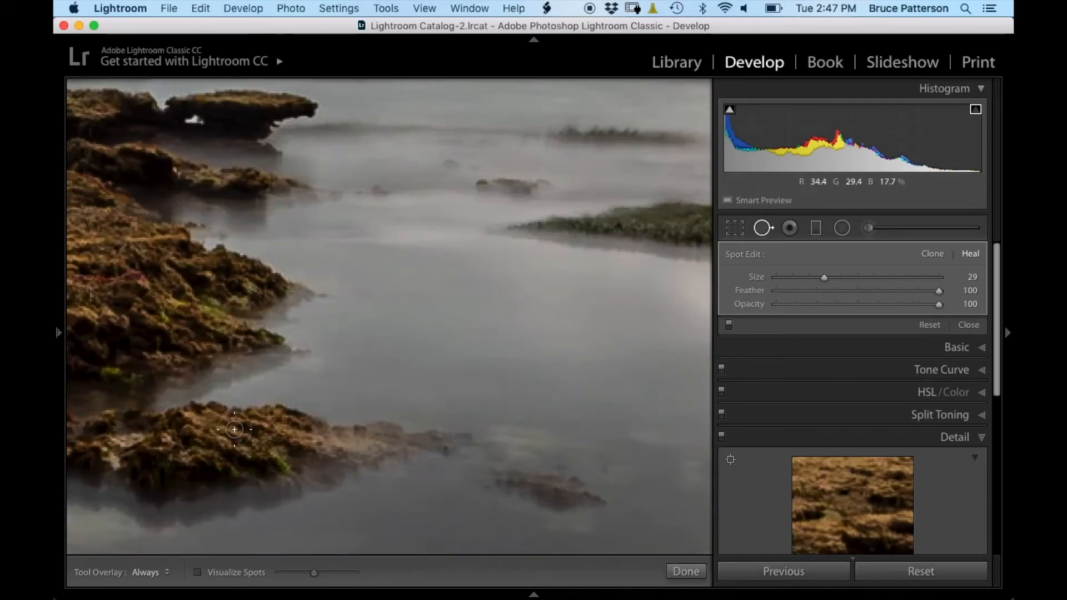
pyautogui.press('pagedown')
pyautogui.press('pagedown')
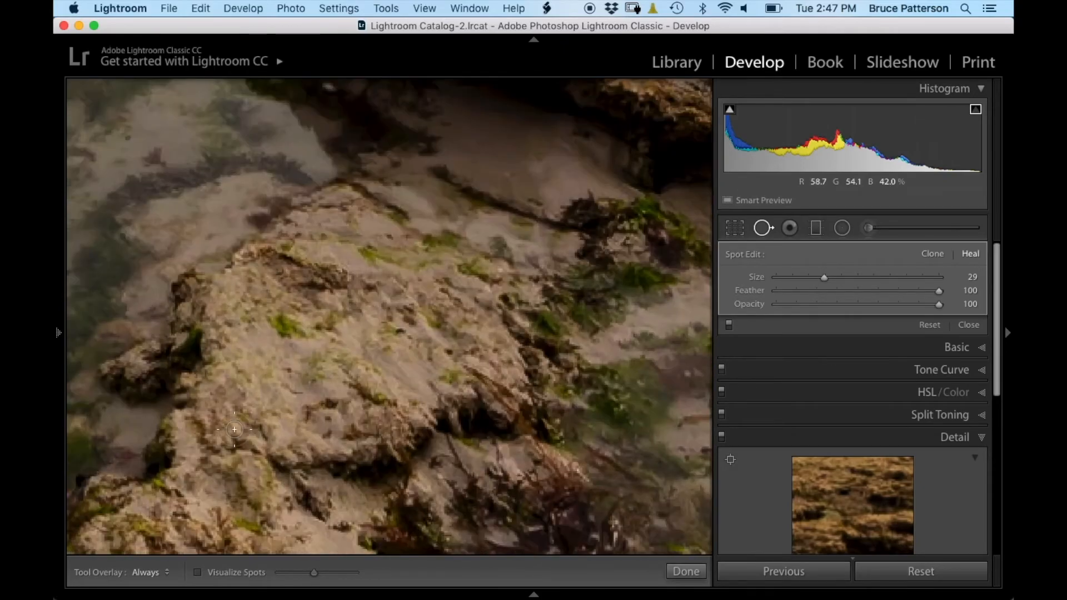
pyautogui.press('pagedown')
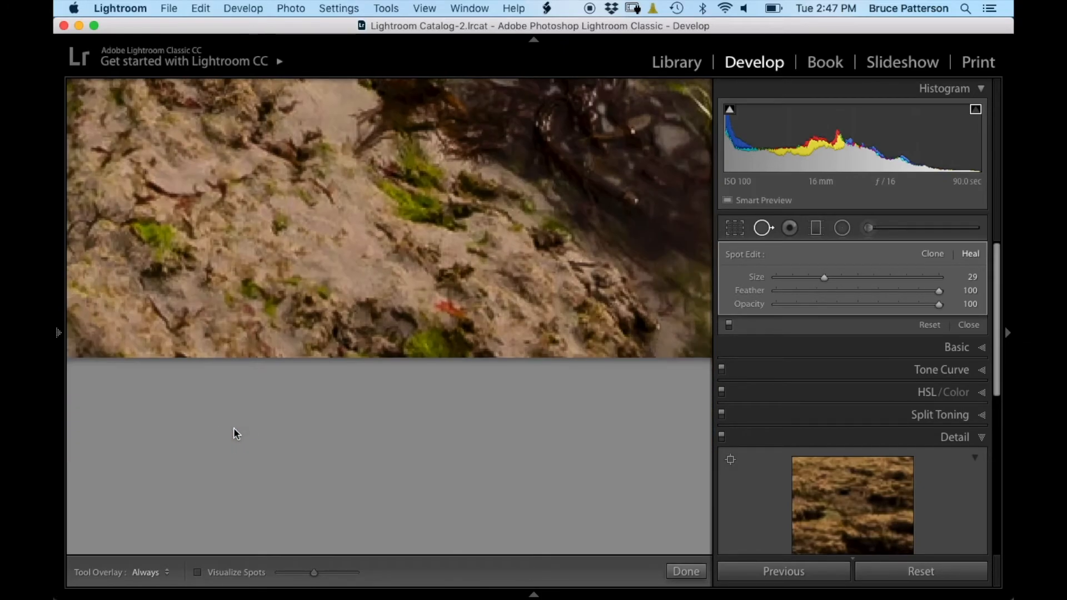
pyautogui.press('pagedown')
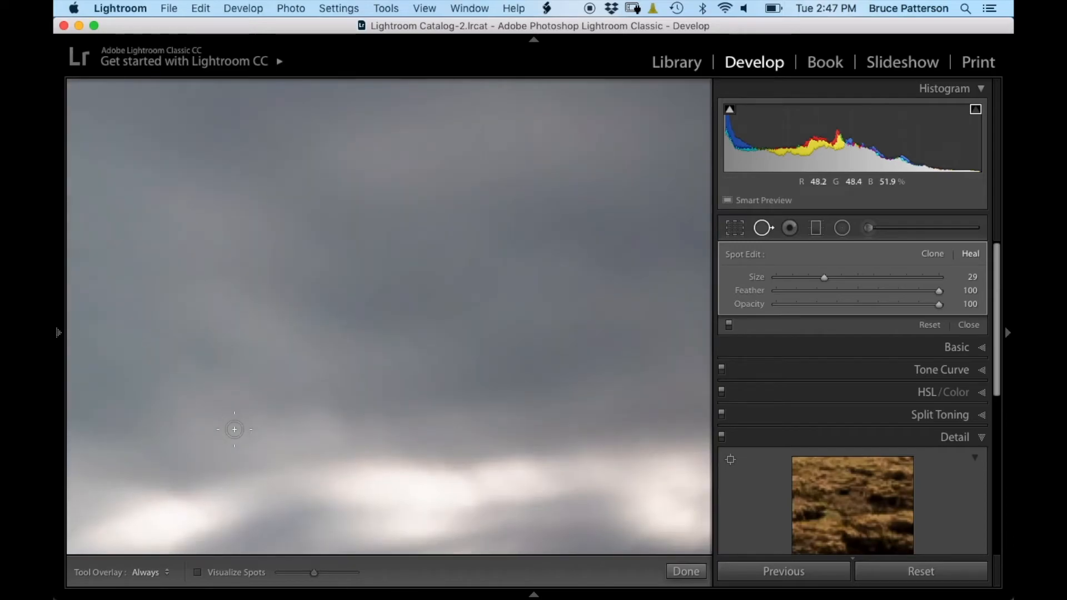
pyautogui.press('pagedown')
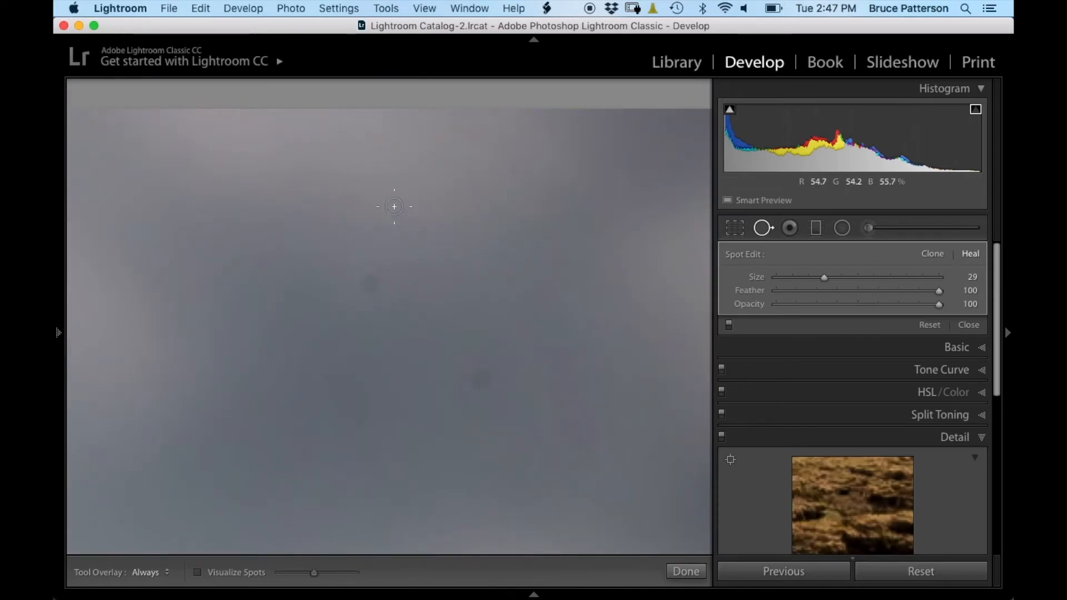
# Heal three dust spots in the grey clouds near the photo's upper edge, using a brush Size of about 28.
pyautogui.click(369, 283)
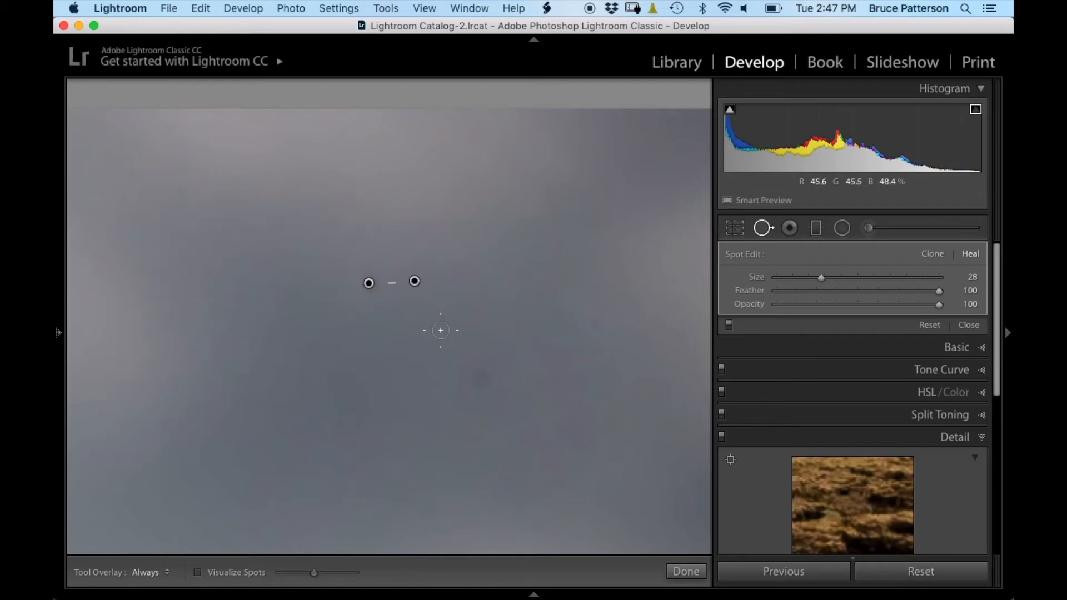
pyautogui.click(482, 377)
pyautogui.click(364, 175)
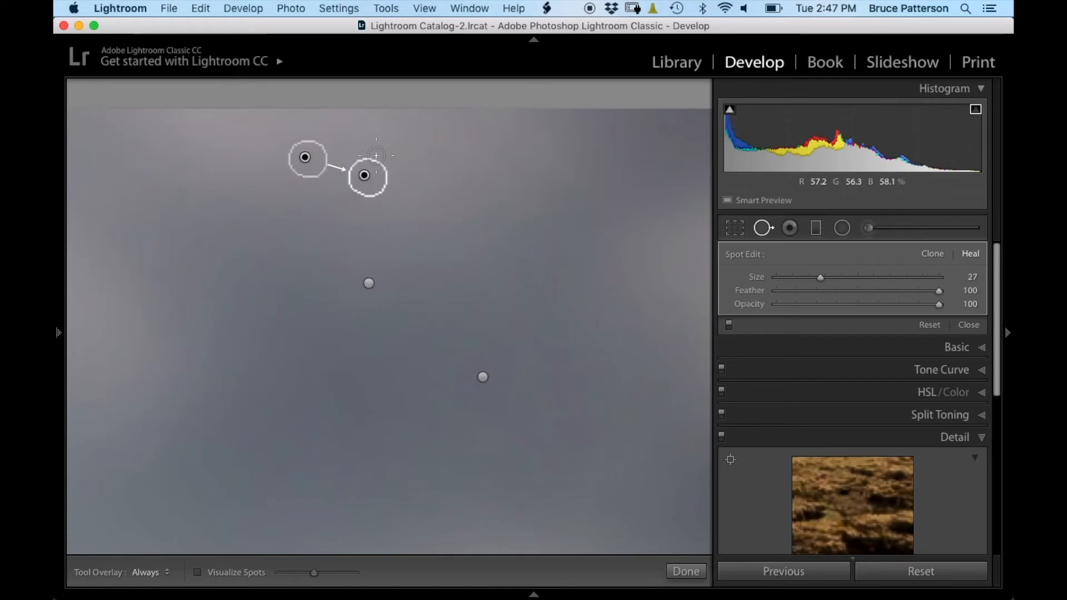
# Inspect the remaining magnified strips for dust spots, from the healed clouds across to the photo's right edge and down to its lower edge.
pyautogui.scroll(-10, 376, 155)
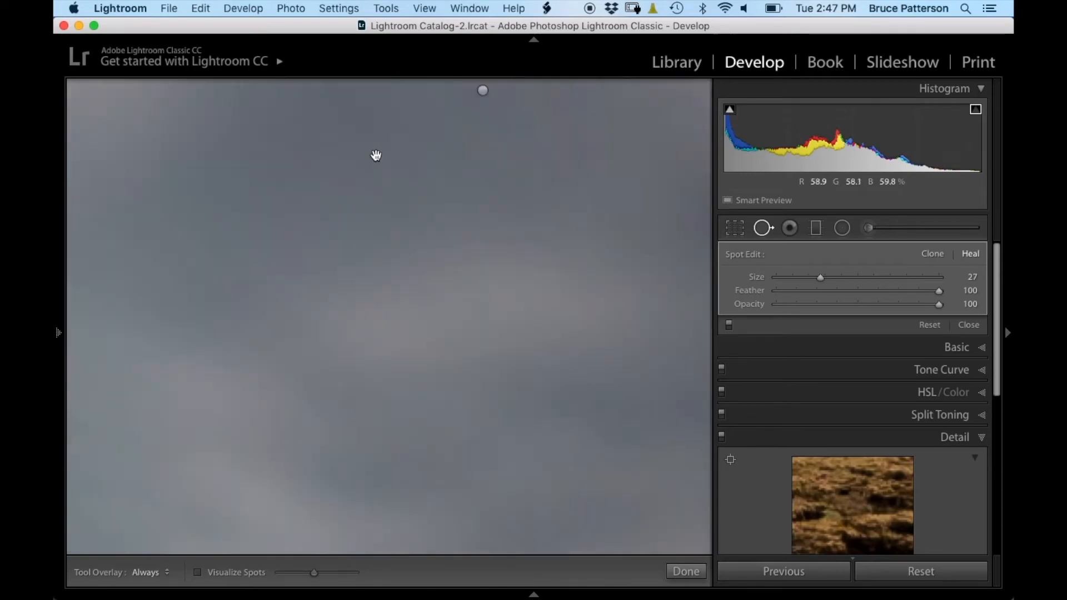
pyautogui.press('z')
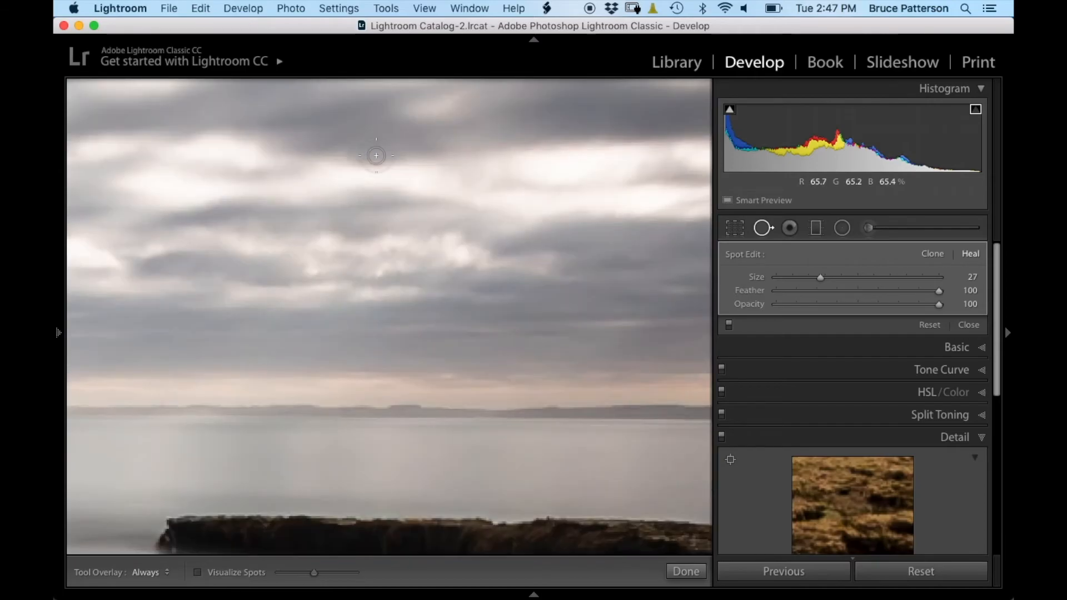
pyautogui.scroll(-10, 376, 156)
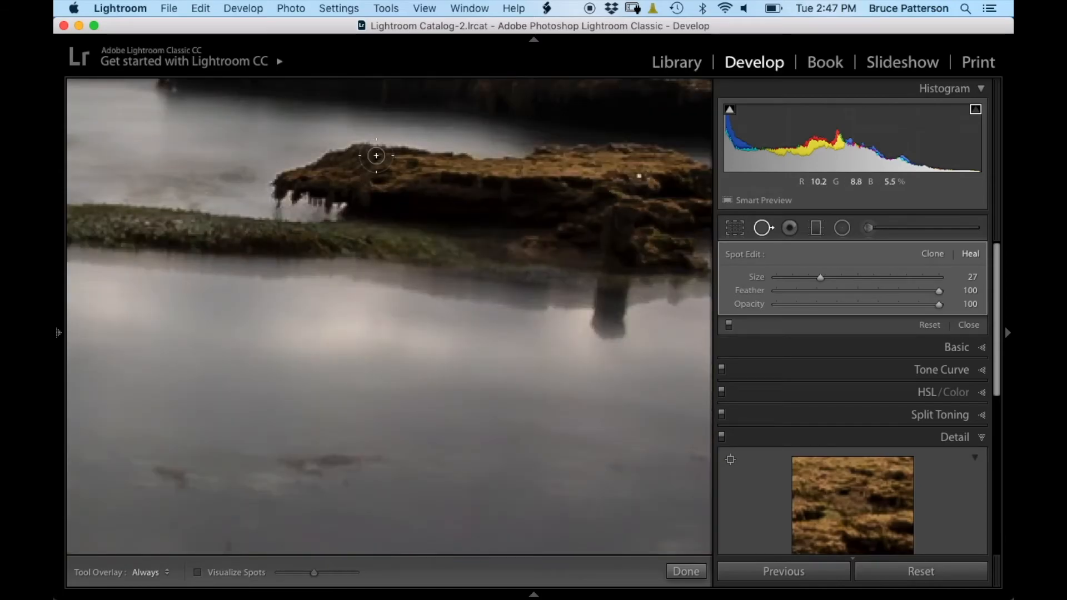
pyautogui.scroll(-10, 376, 155)
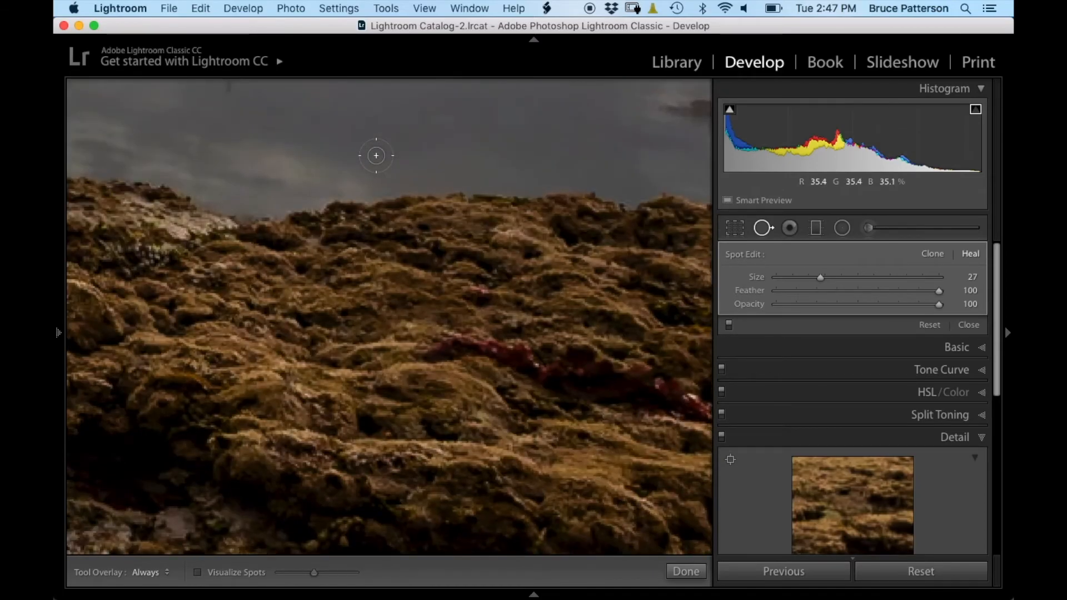
pyautogui.scroll(-15, 376, 156)
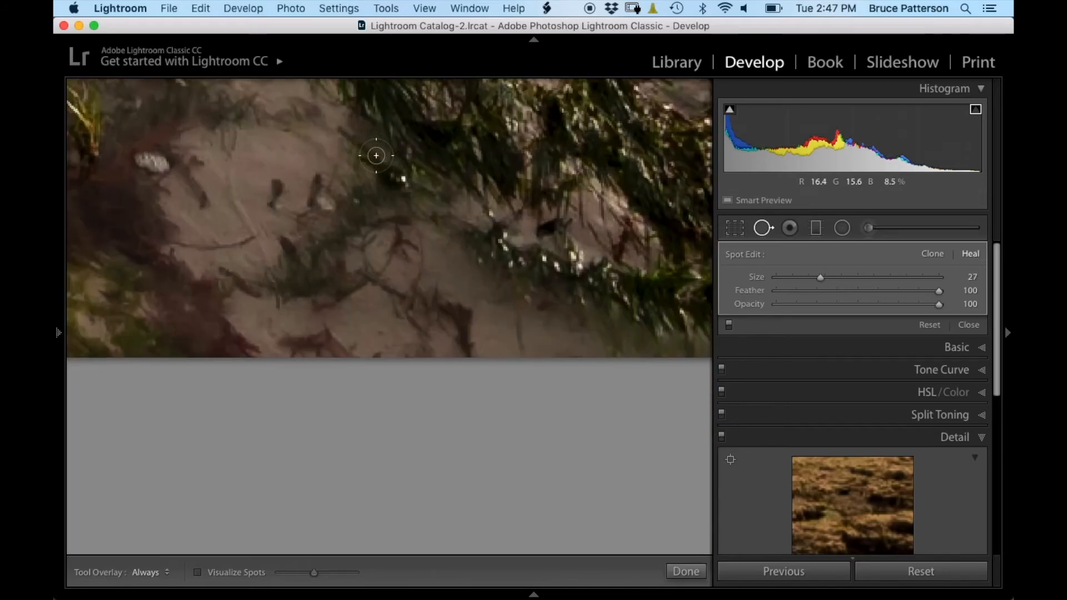
pyautogui.press('pagedown')
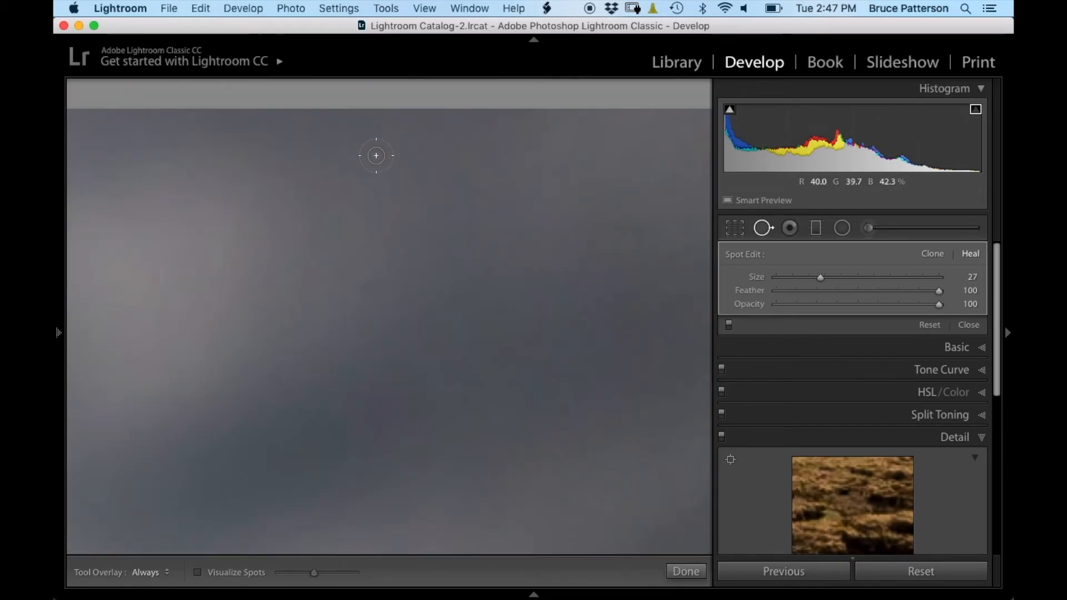
pyautogui.scroll(-5, 376, 156)
pyautogui.scroll(-10, 377, 156)
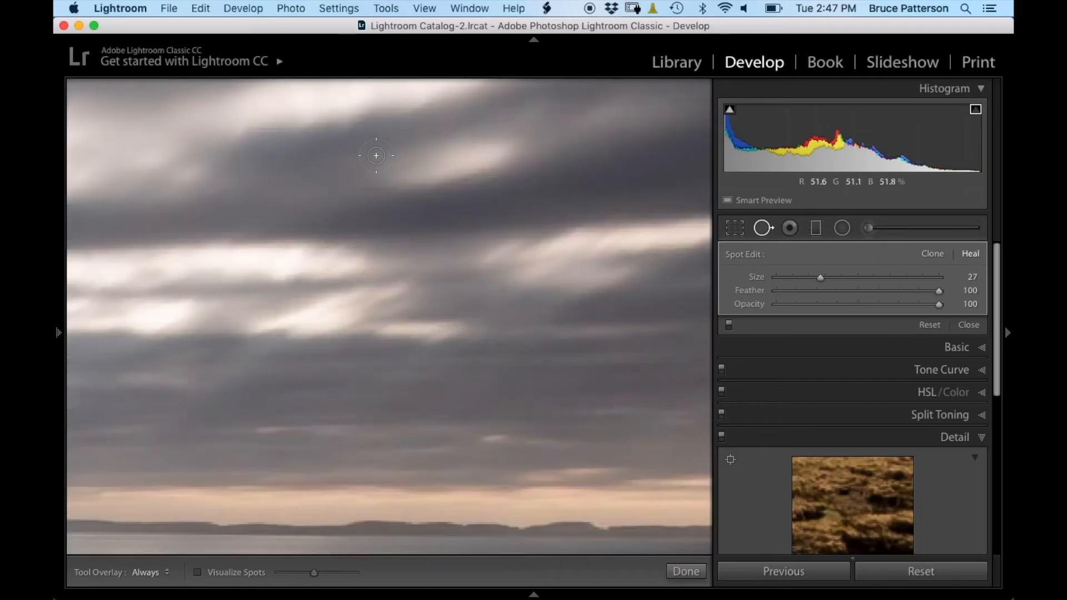
pyautogui.scroll(-8, 376, 156)
pyautogui.scroll(-5, 376, 156)
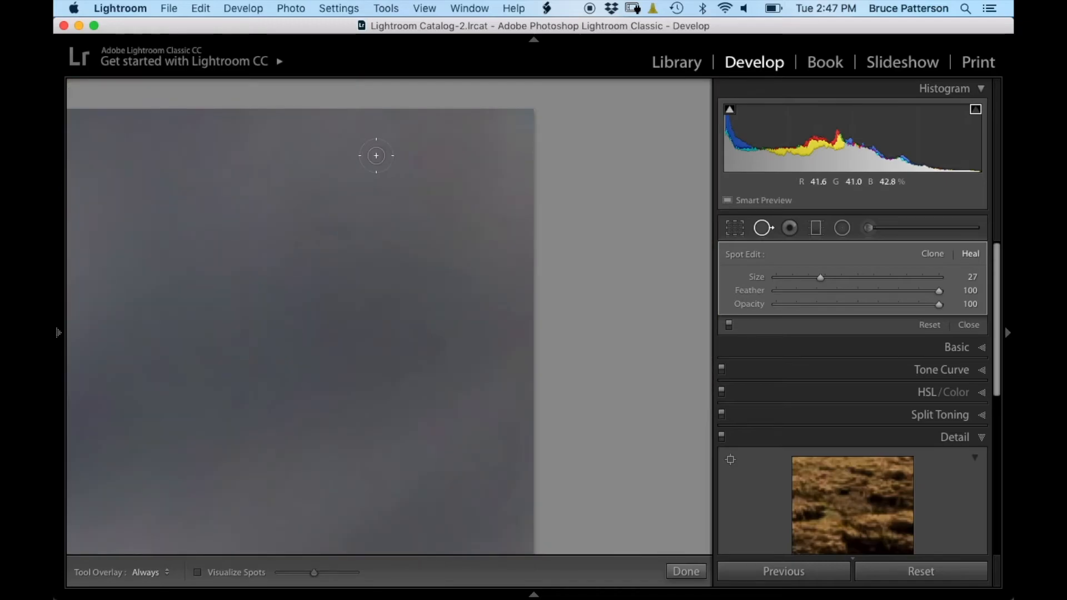
pyautogui.press('pagedown')
pyautogui.press('pagedown')
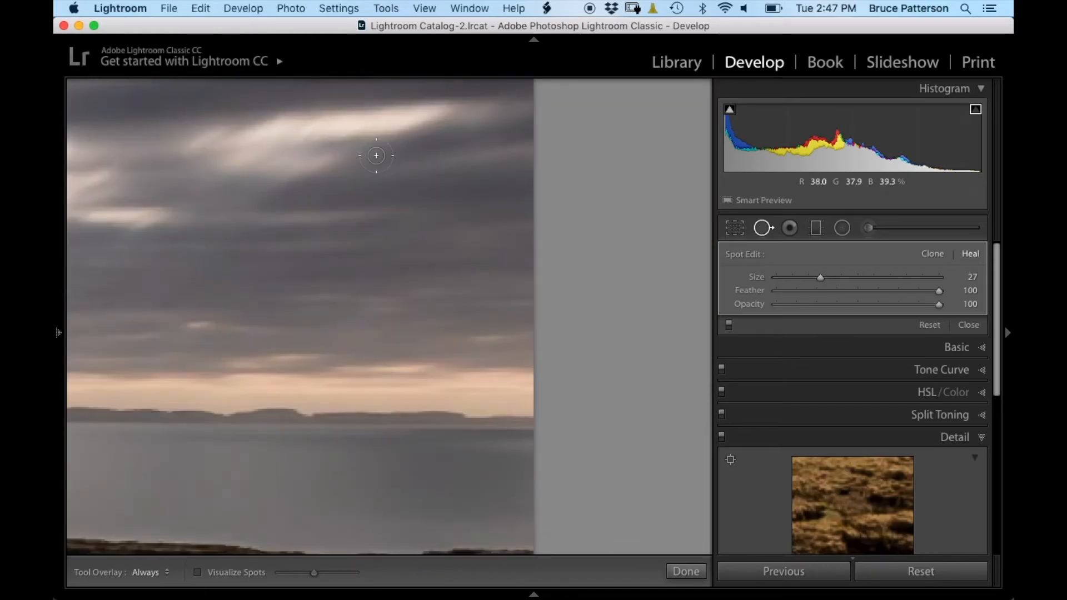
pyautogui.press('pagedown')
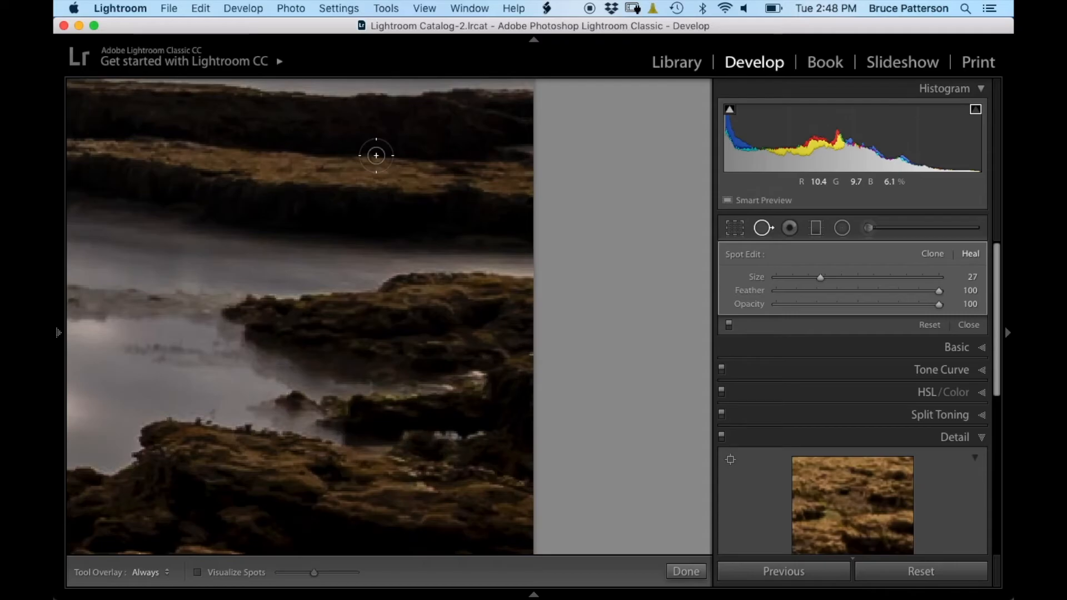
pyautogui.press('pagedown')
pyautogui.press('pagedown')
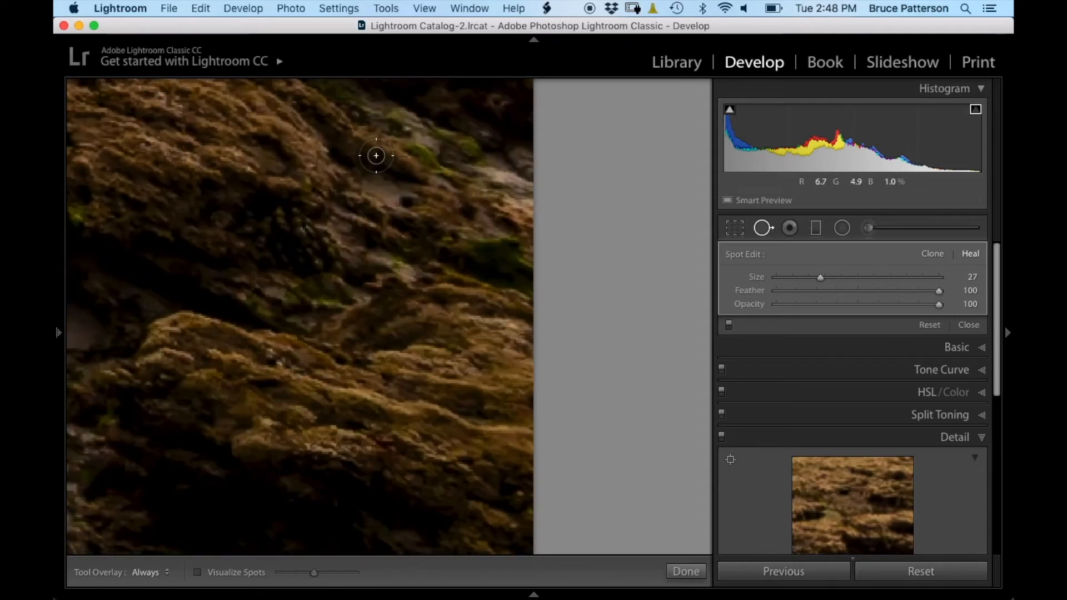
pyautogui.press('pagedown')
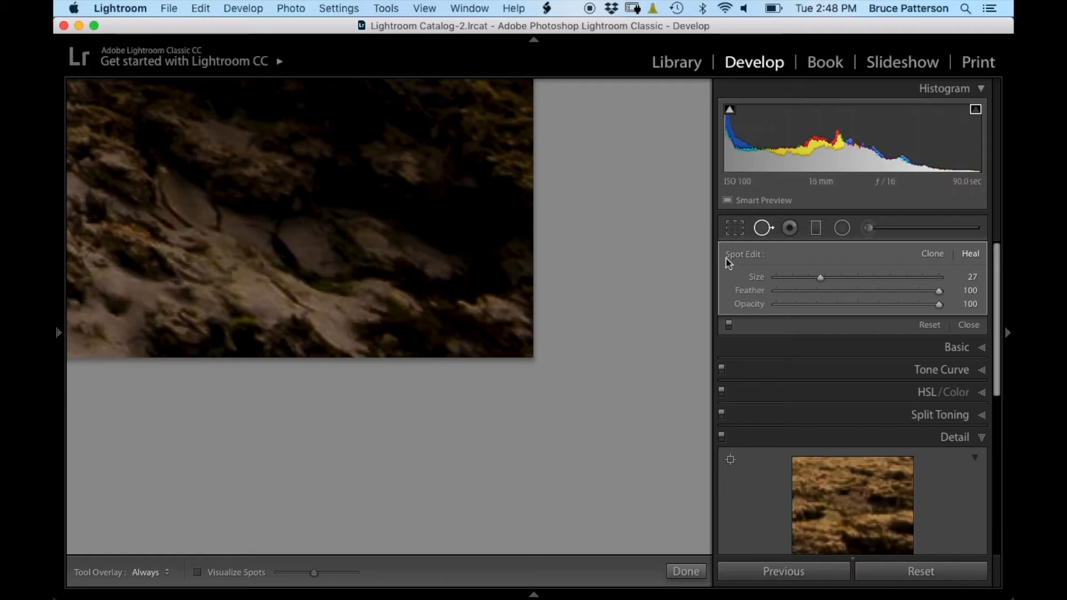
# Finish spot healing, fit the whole photo in the view and show the Basic adjustments instead of Detail.
pyautogui.click(686, 572)
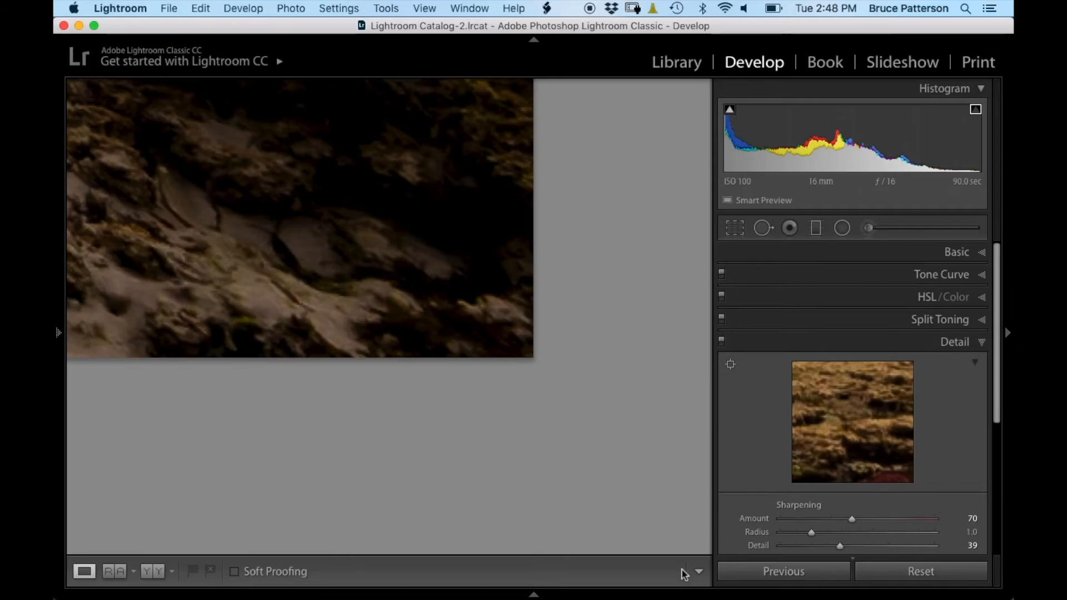
pyautogui.press('z')
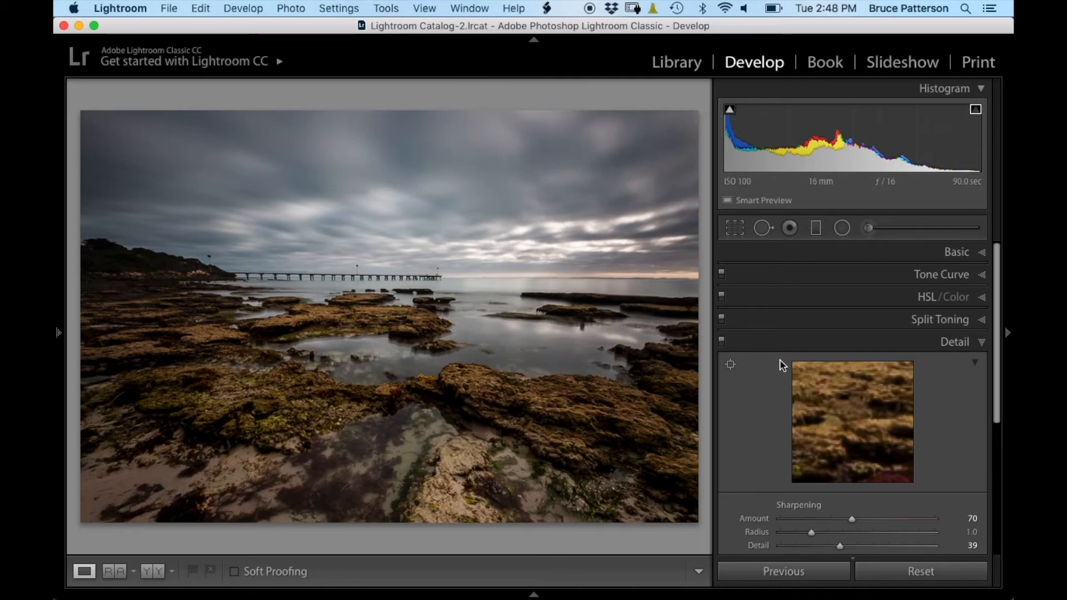
pyautogui.click(793, 343)
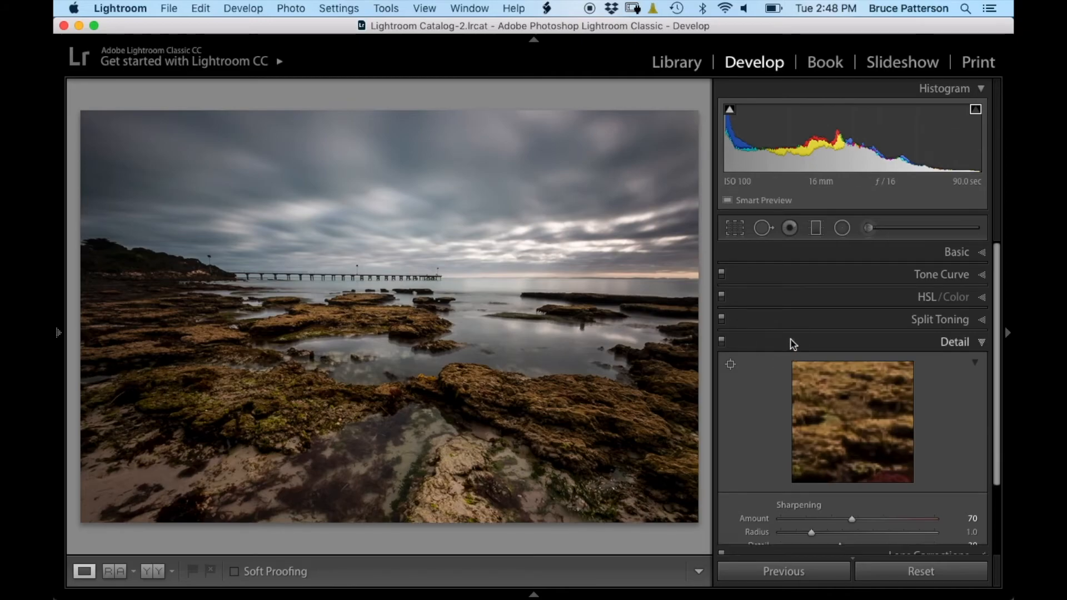
pyautogui.click(793, 256)
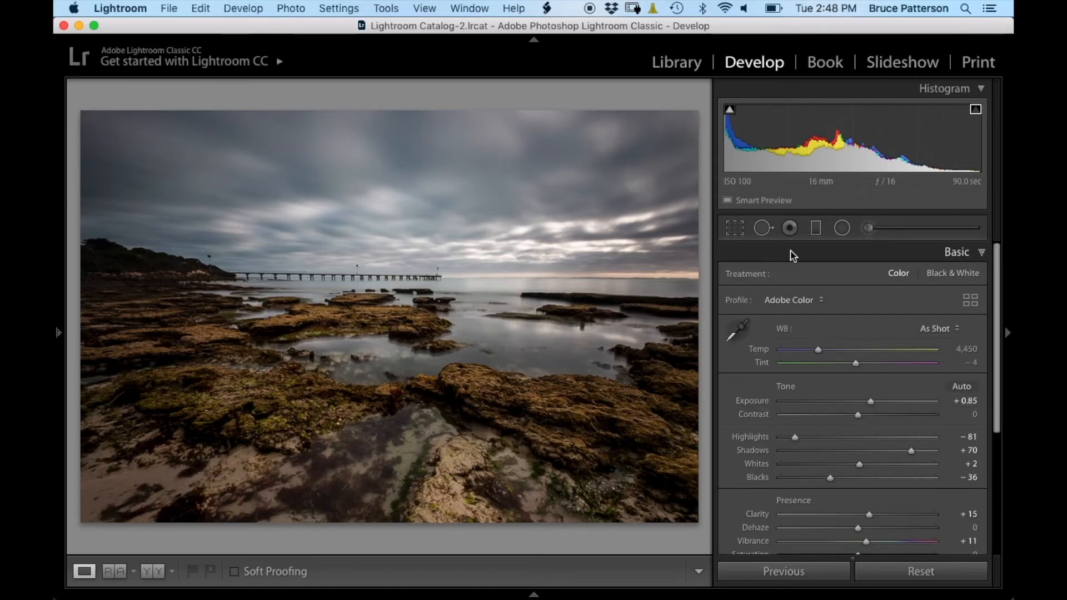
# Compare the photo at full screen with the next, more tightly cropped version, and return to the Develop view.
pyautogui.press('f')
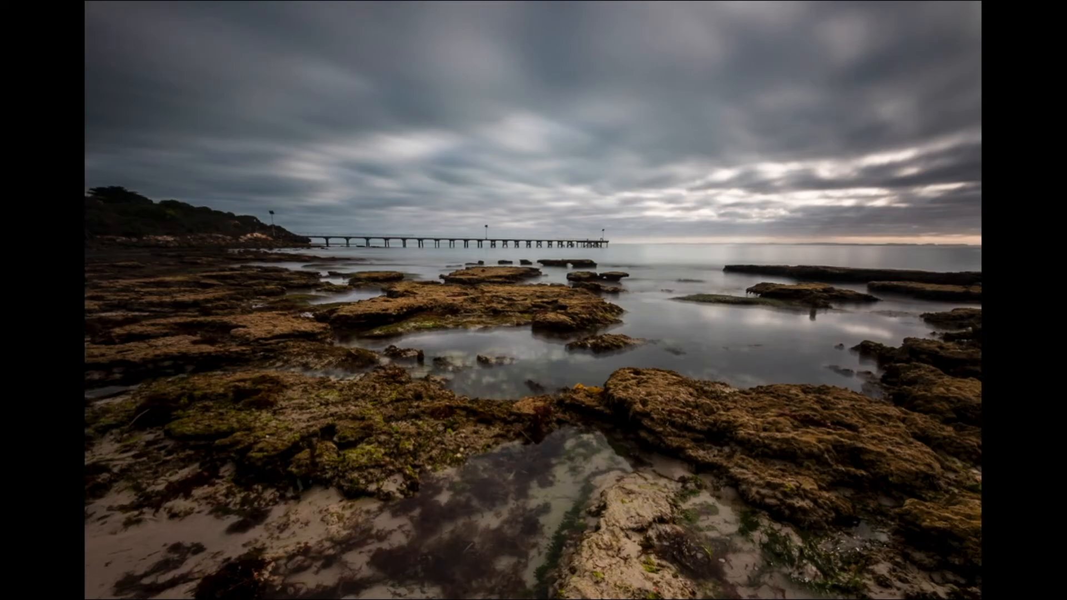
pyautogui.press('Right')
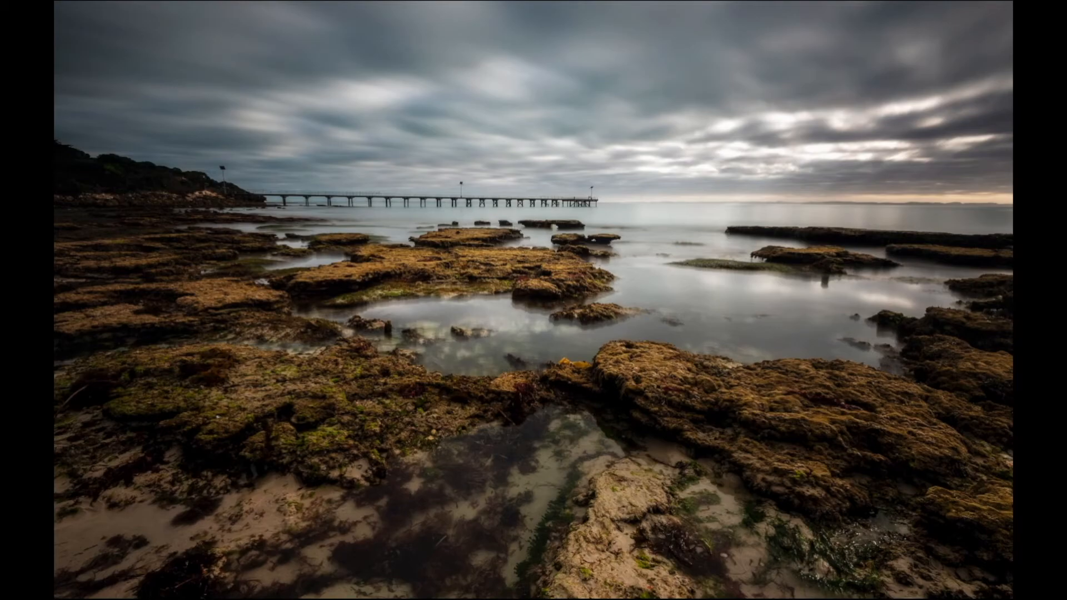
pyautogui.press('Left')
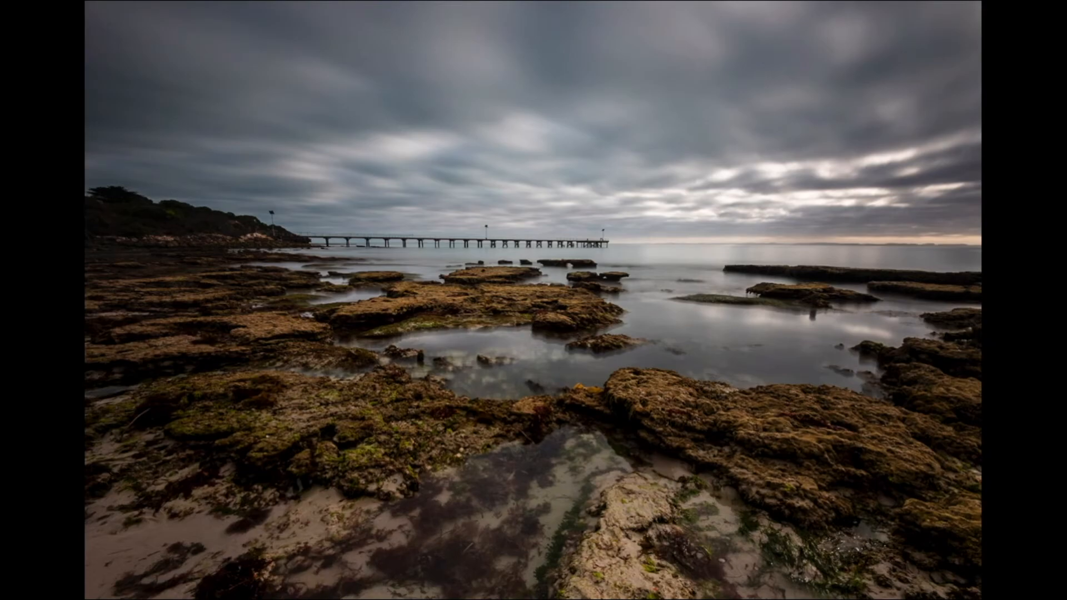
pyautogui.press('Escape')
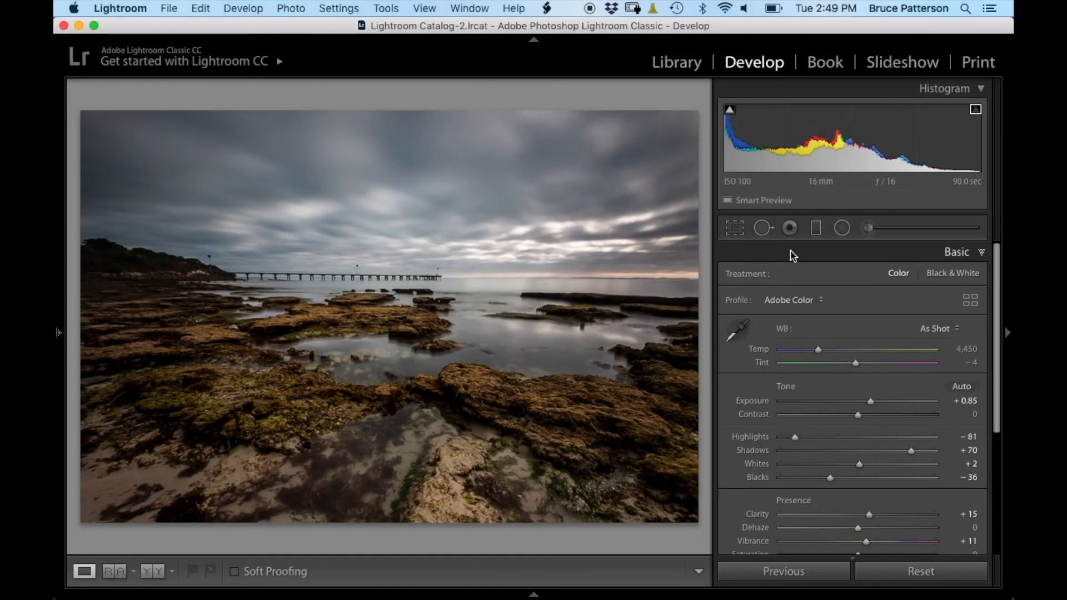
# Crop the photo in from its upper-left corner by about a tenth, trimming sky and shoreline while keeping the Original aspect ratio.
pyautogui.click(734, 228)
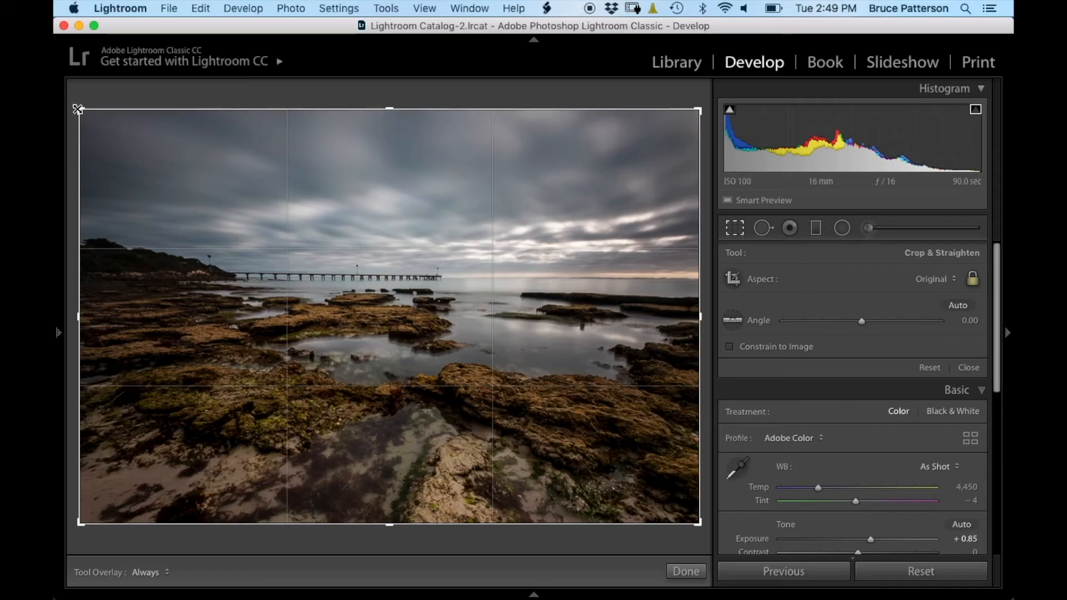
pyautogui.moveTo(79, 105); pyautogui.dragTo(94, 132)
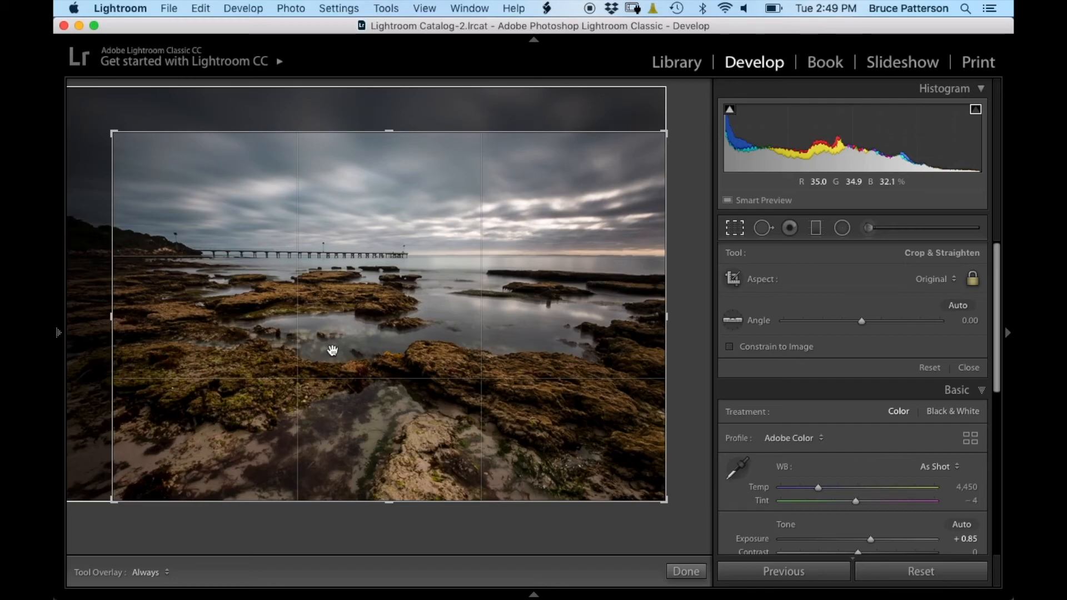
# Check the crop against the diagonal, triangle and golden-ratio guides, and try a slightly narrower frame from the right edge.
pyautogui.press('o')
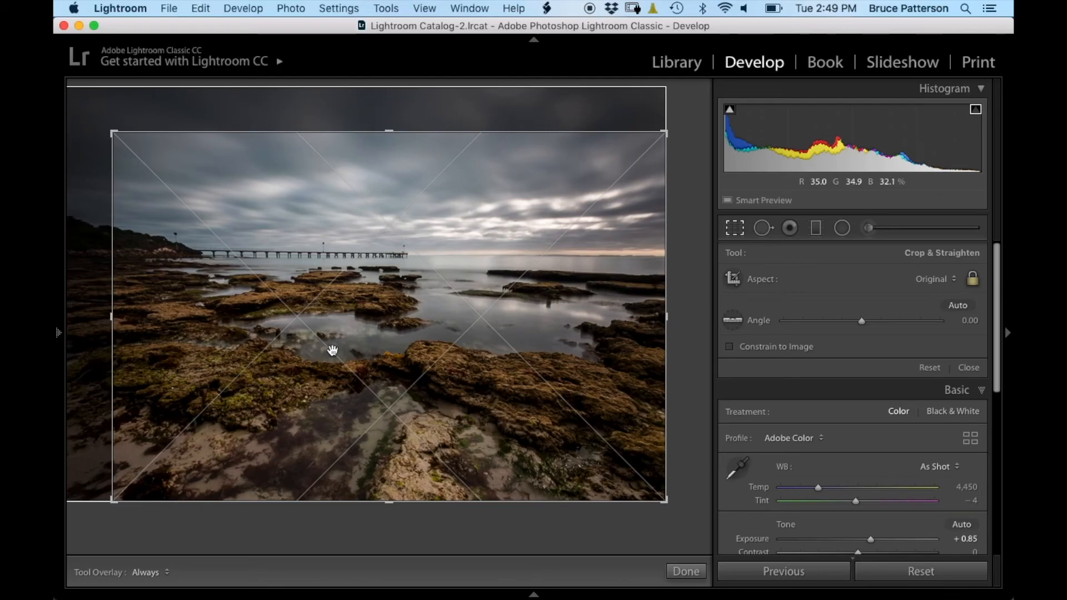
pyautogui.press('o')
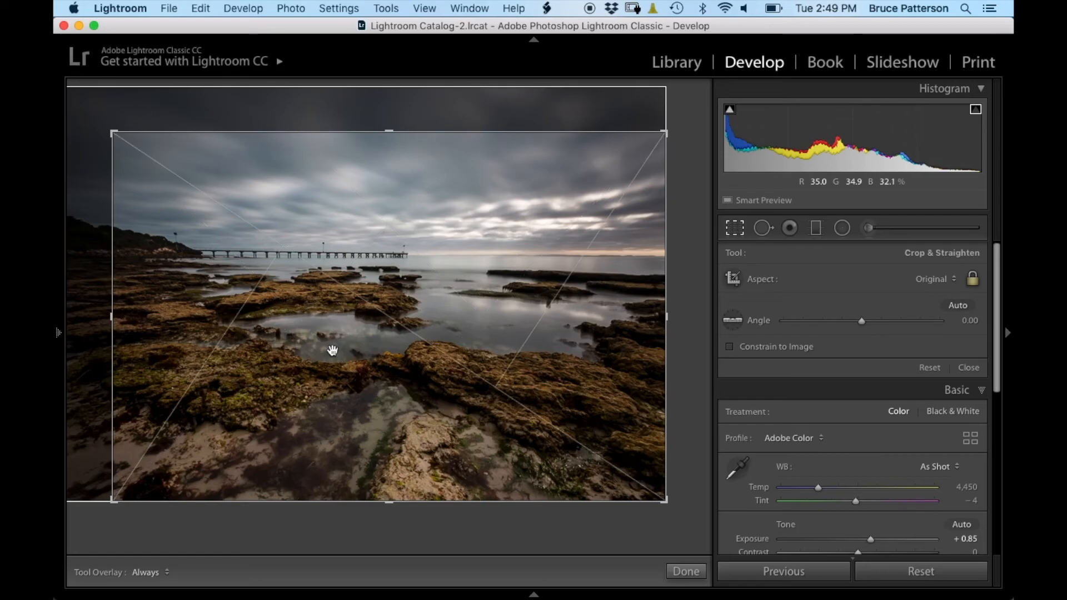
pyautogui.press('o')
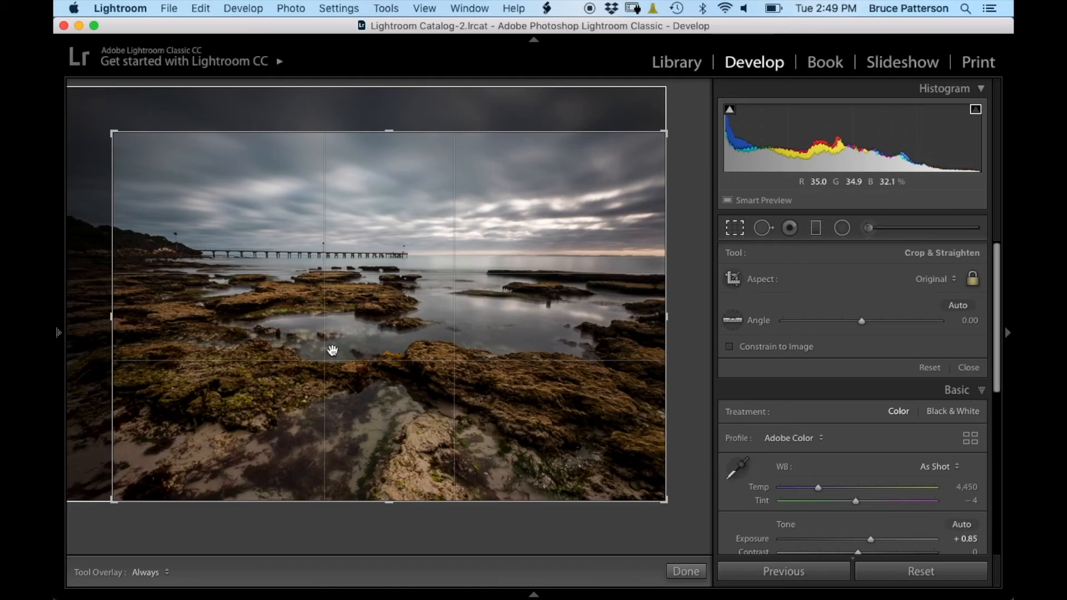
pyautogui.moveTo(666, 316); pyautogui.dragTo(645, 308)
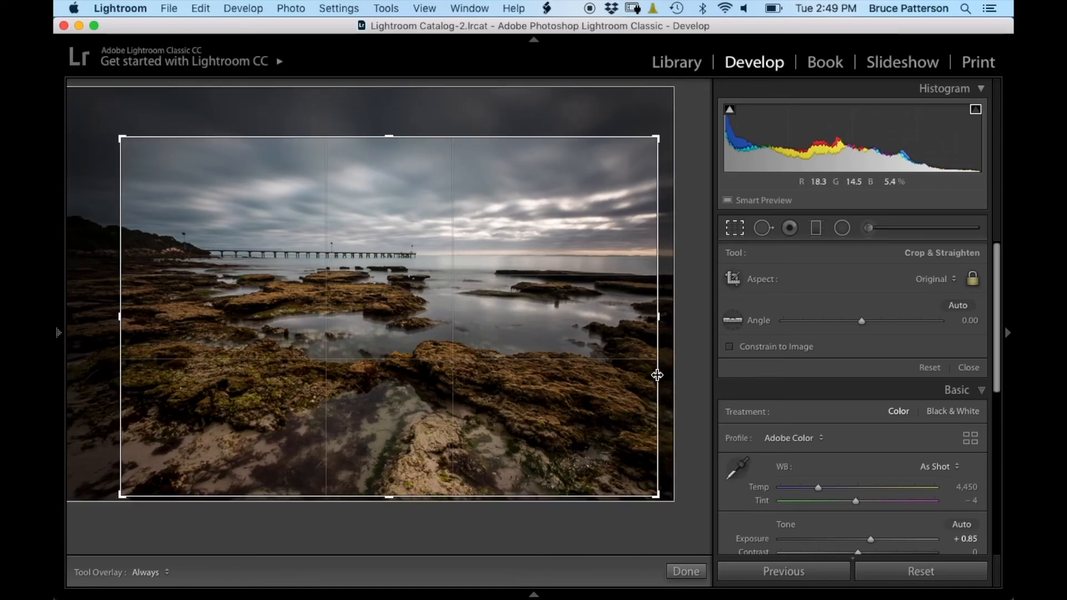
pyautogui.moveTo(657, 319); pyautogui.dragTo(669, 317)
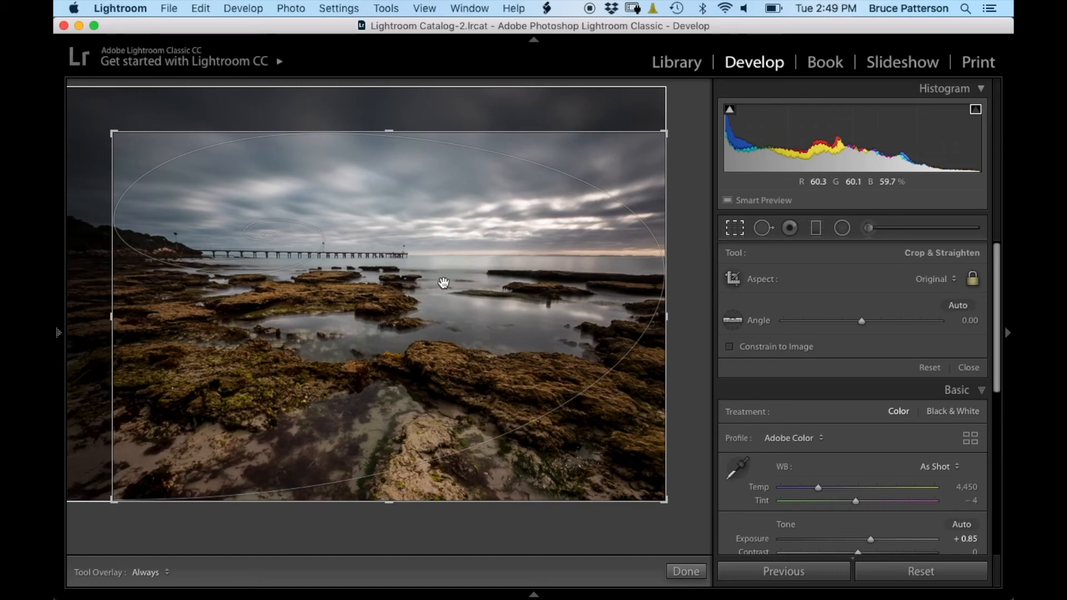
# Examine the composition with the golden spiral guide by cycling it through its different orientations.
pyautogui.press('alt')
pyautogui.hotkey('shift', 'o')
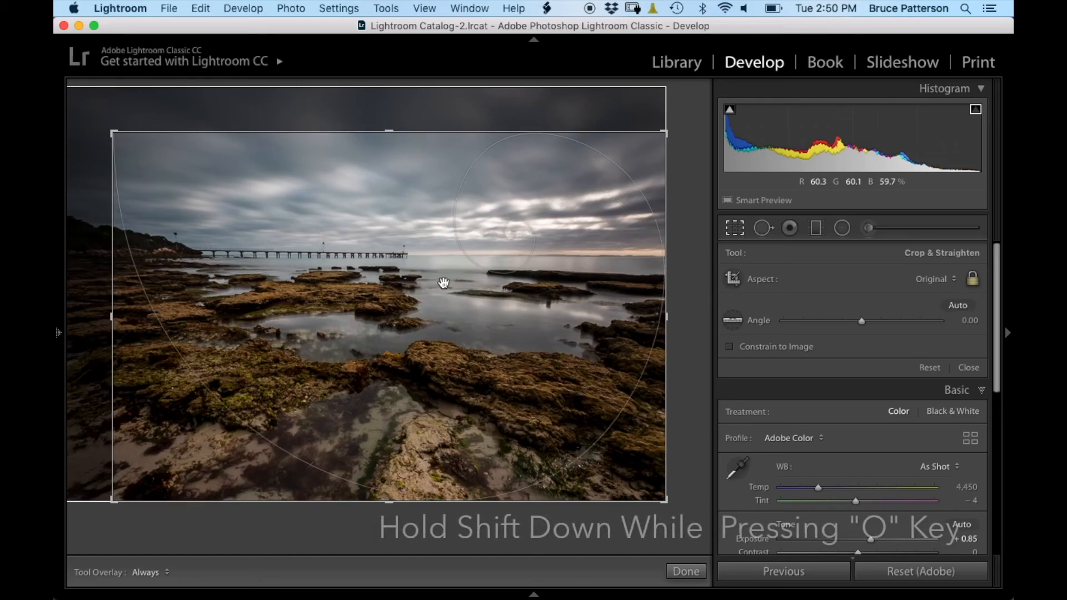
pyautogui.hotkey('shift', 'o')
pyautogui.hotkey('shift', 'o')
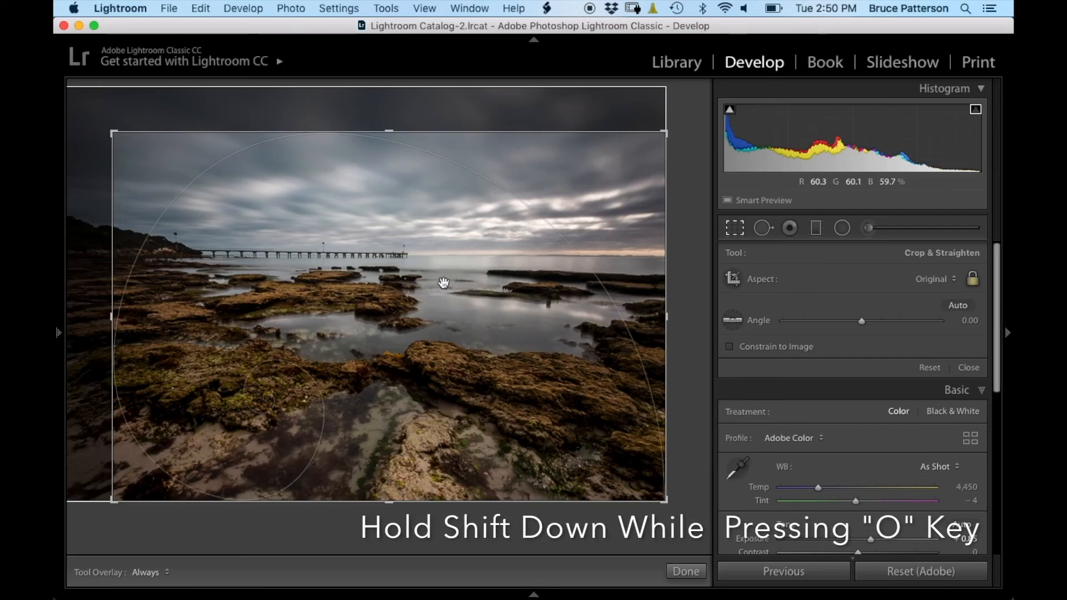
pyautogui.hotkey('shift', 'o')
pyautogui.hotkey('shift', 'o')
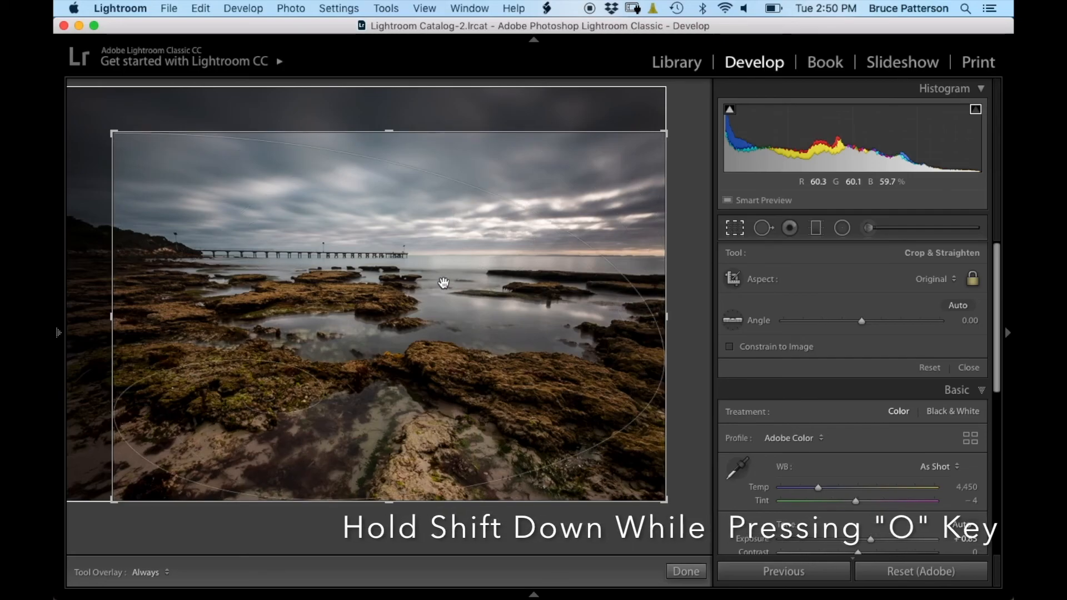
pyautogui.hotkey('shift', 'o')
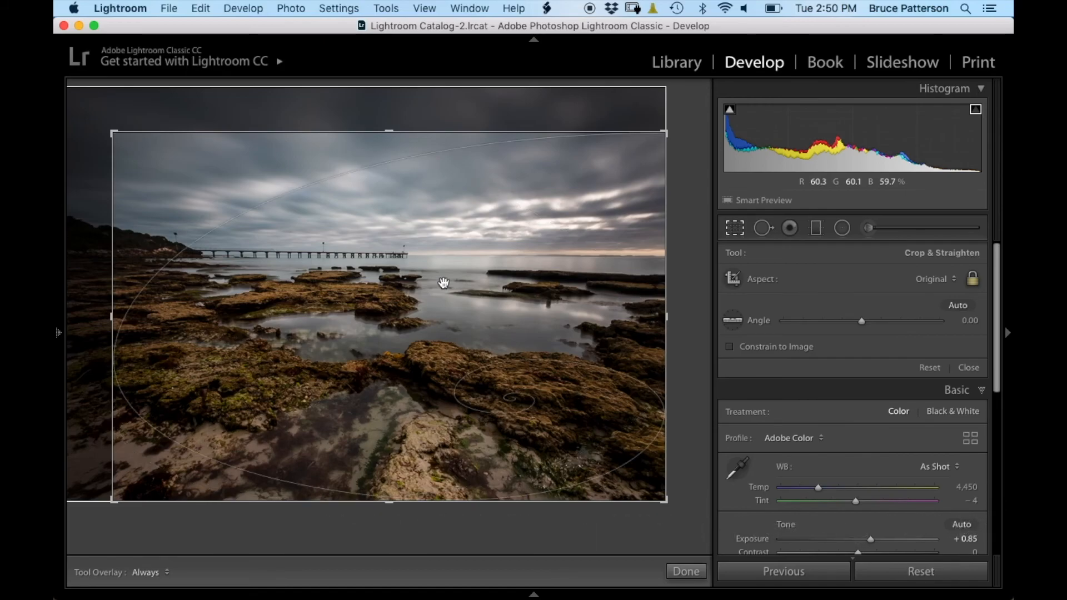
# Cycle the crop guide through the aspect-ratio and grid overlays back to rule of thirds, and apply the crop.
pyautogui.press('o')
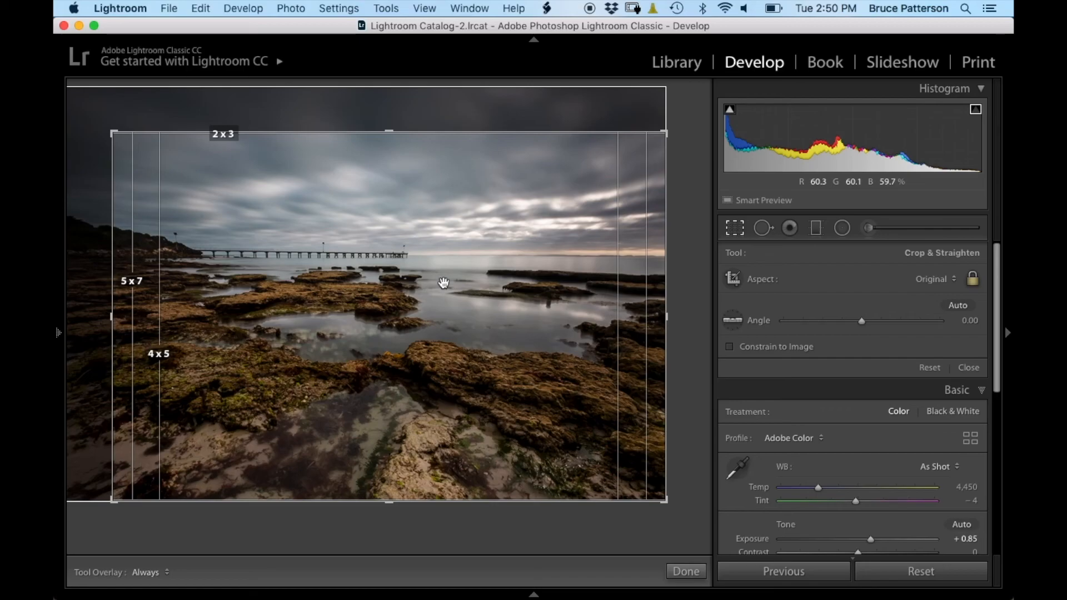
pyautogui.press('o')
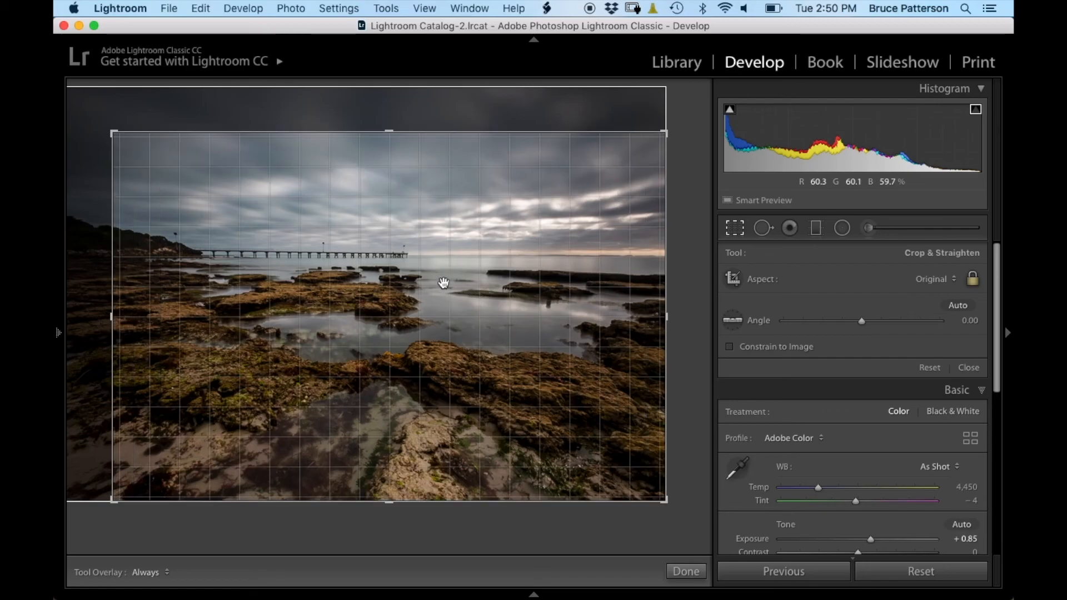
pyautogui.press('o')
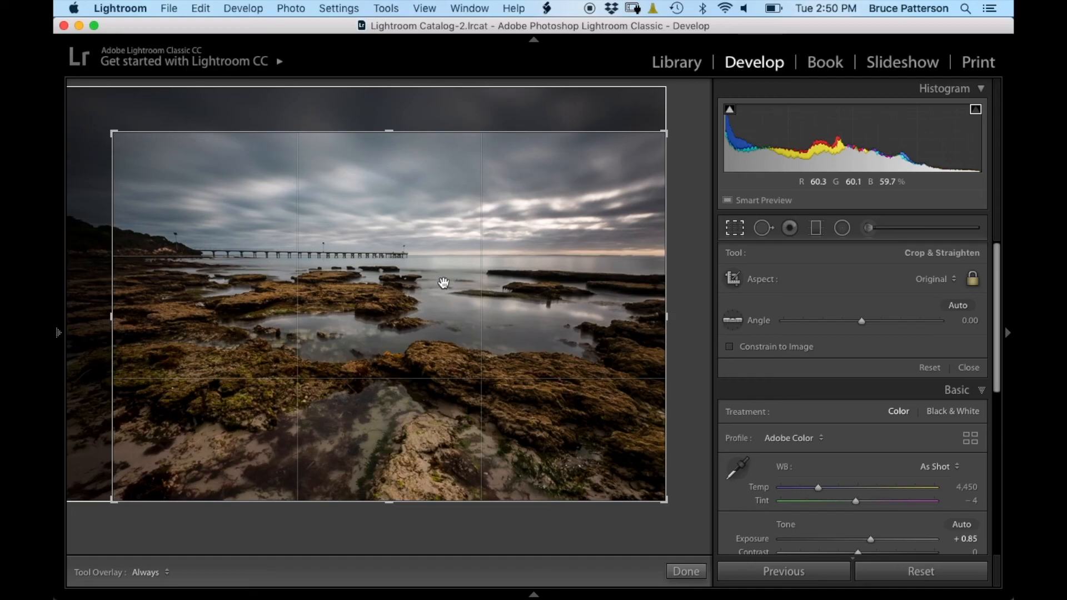
pyautogui.click(686, 572)
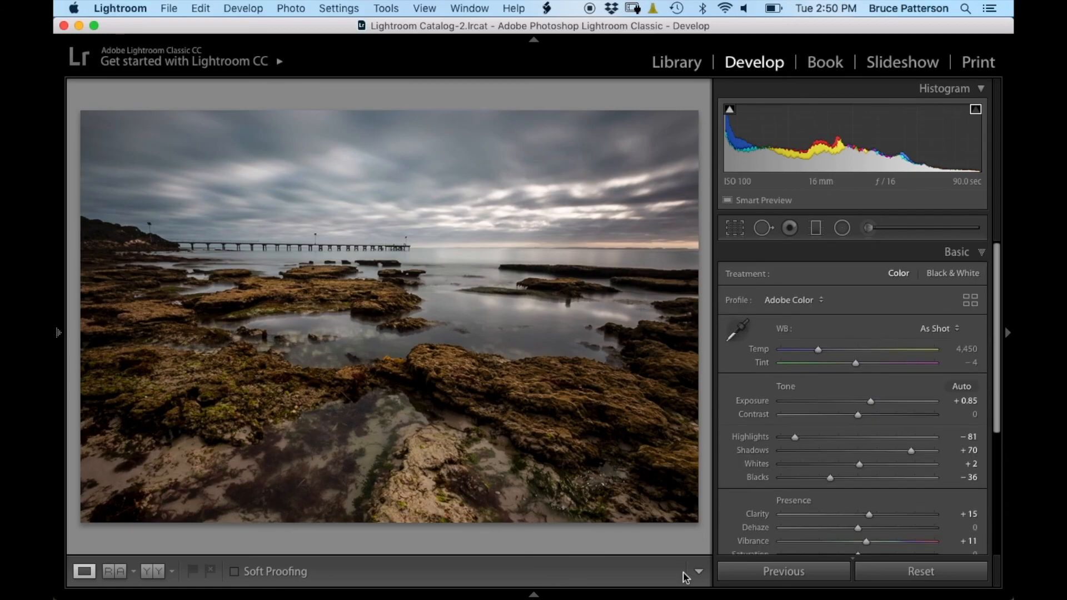